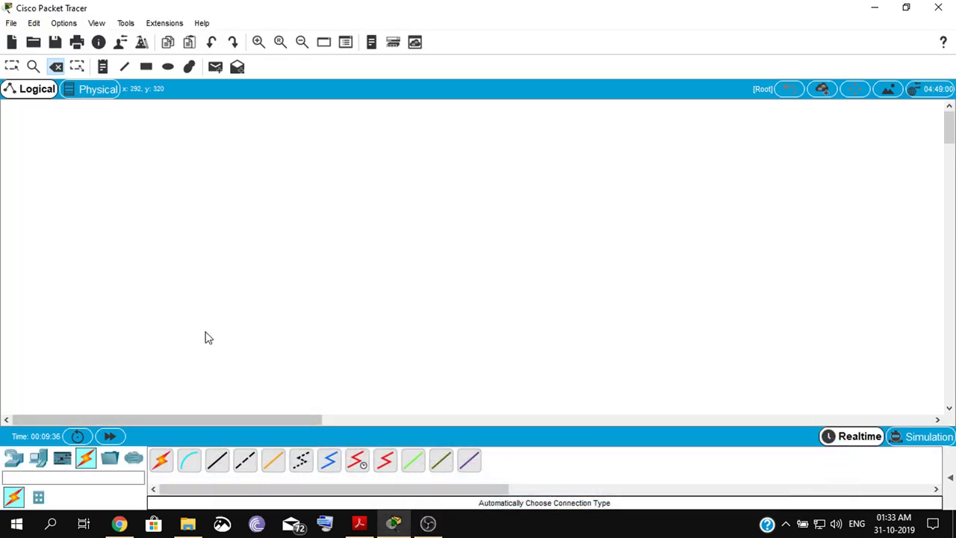
Place three PCs (PC3, PC4, PC5) on the workspace and line them up in a row
{"action": "left_click", "coordinate": [14, 457]}
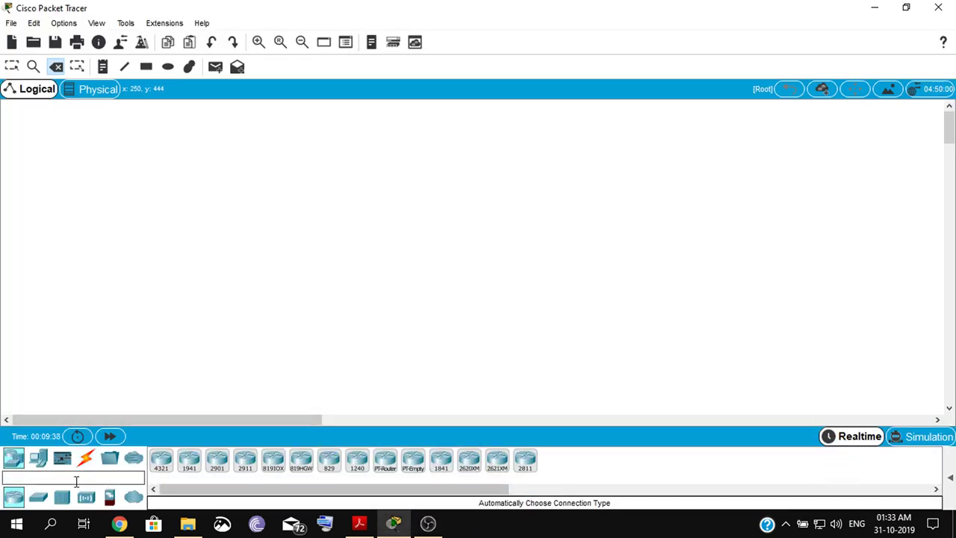
{"action": "left_click", "coordinate": [38, 457]}
{"action": "left_click_drag", "start_coordinate": [161, 460], "coordinate": [176, 401]}
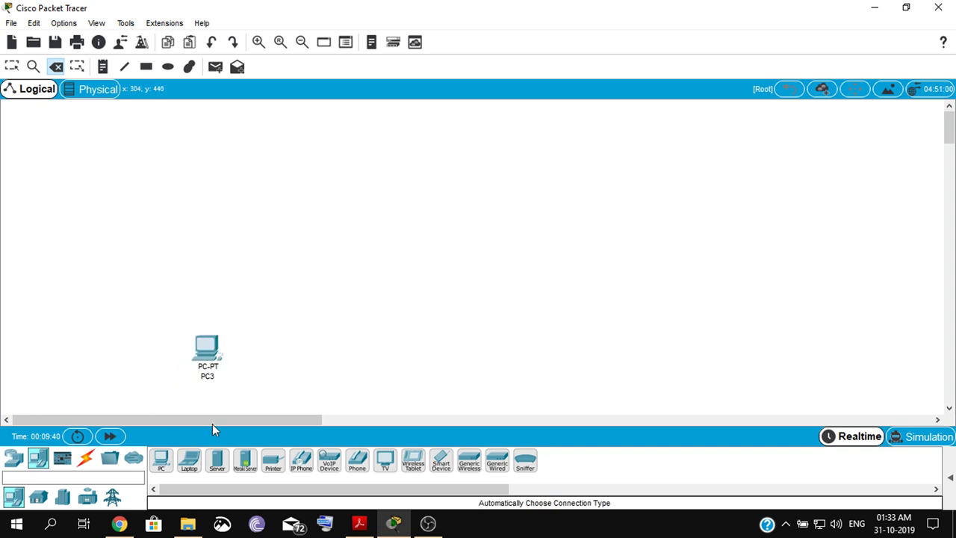
{"action": "left_click_drag", "start_coordinate": [162, 459], "coordinate": [242, 357]}
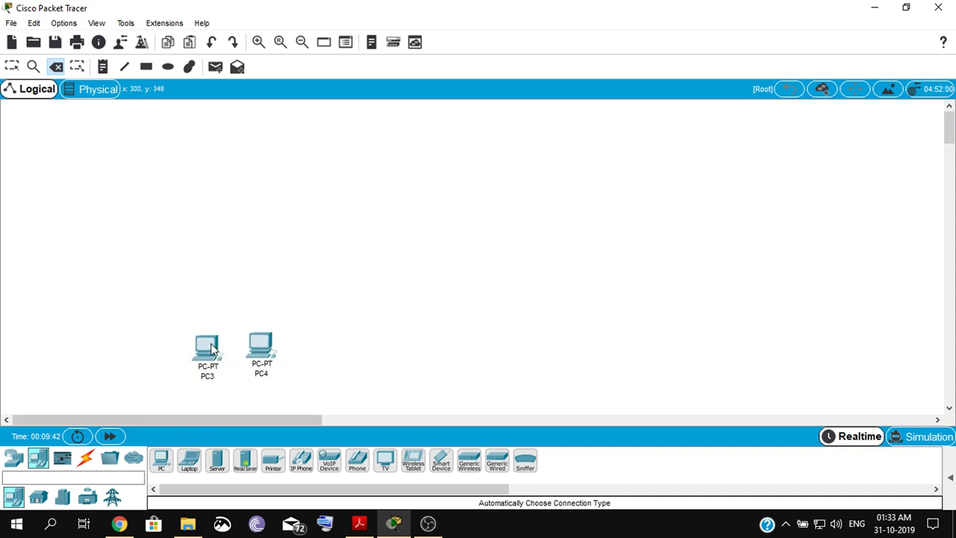
{"action": "left_click_drag", "start_coordinate": [162, 460], "coordinate": [293, 365]}
{"action": "left_click", "coordinate": [322, 342]}
{"action": "left_click", "coordinate": [12, 67]}
{"action": "mouse_move", "coordinate": [211, 340]}
{"action": "left_mouse_down"}
{"action": "mouse_move", "coordinate": [220, 323]}
{"action": "mouse_move", "coordinate": [256, 314]}
{"action": "left_mouse_up"}
{"action": "mouse_move", "coordinate": [322, 343]}
{"action": "left_mouse_down"}
{"action": "mouse_move", "coordinate": [317, 309]}
{"action": "mouse_move", "coordinate": [307, 310]}
{"action": "left_mouse_up"}
Add a 2621XM router, a 2960 switch and a server above the PCs
{"action": "left_click", "coordinate": [17, 467]}
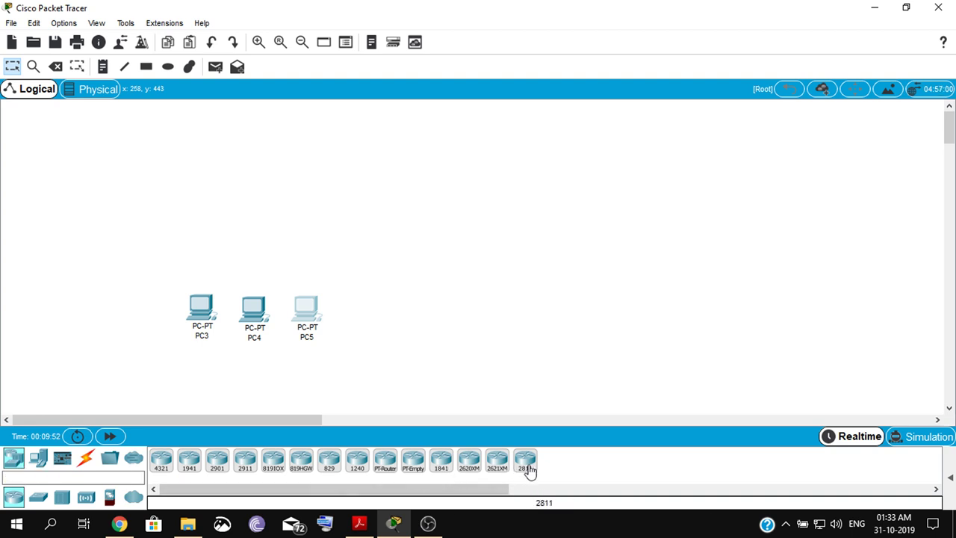
{"action": "left_click_drag", "start_coordinate": [497, 467], "coordinate": [389, 173]}
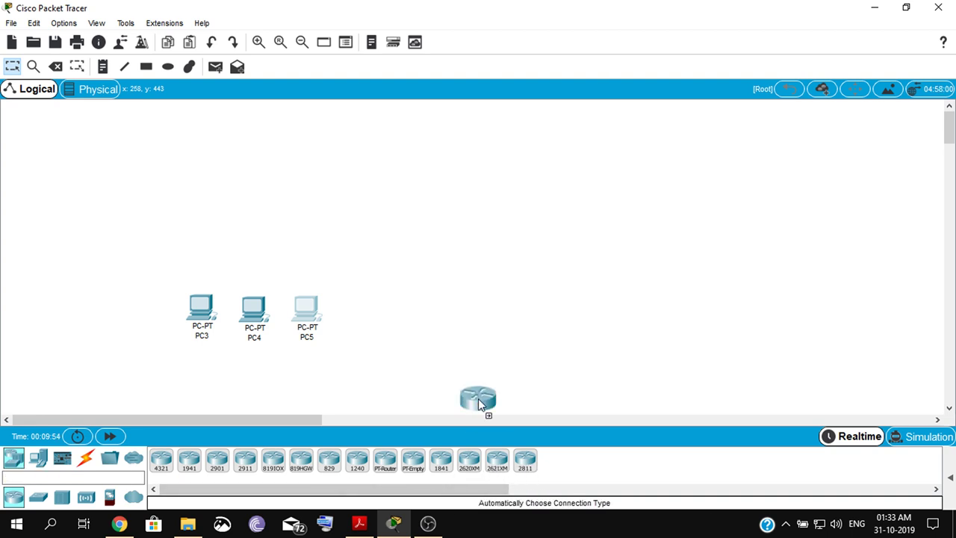
{"action": "left_click", "coordinate": [399, 163]}
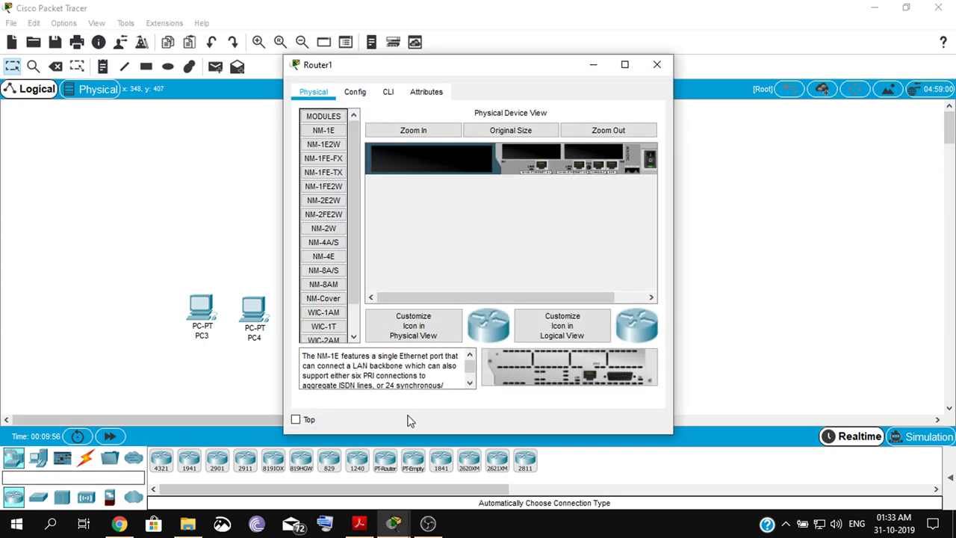
{"action": "left_click", "coordinate": [657, 68]}
{"action": "left_click", "coordinate": [38, 497]}
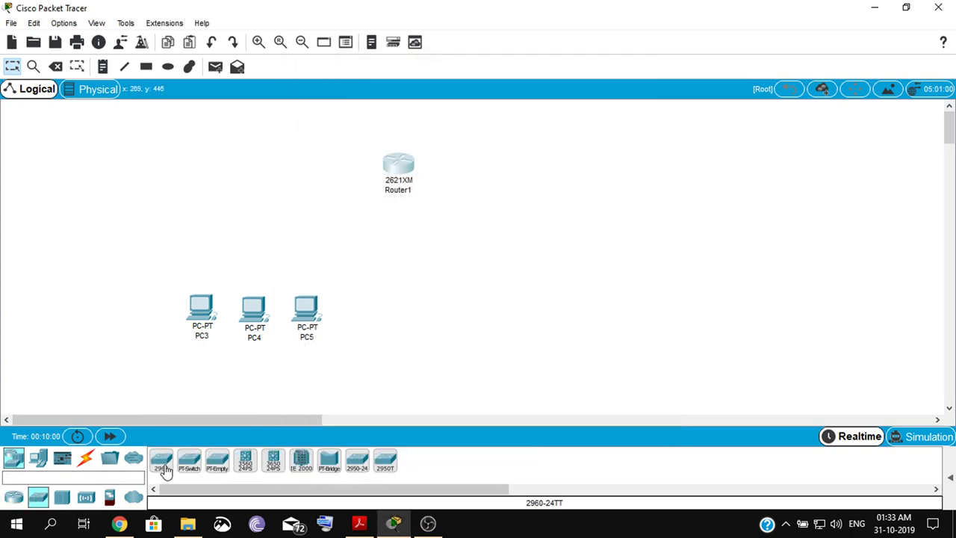
{"action": "left_click_drag", "start_coordinate": [161, 461], "coordinate": [297, 236]}
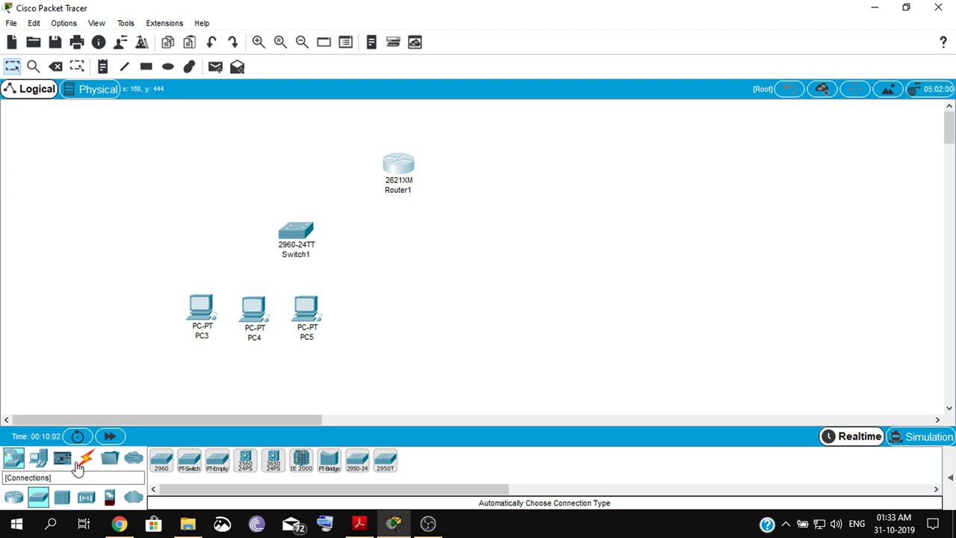
{"action": "left_click", "coordinate": [38, 458]}
{"action": "left_click_drag", "start_coordinate": [218, 461], "coordinate": [550, 266]}
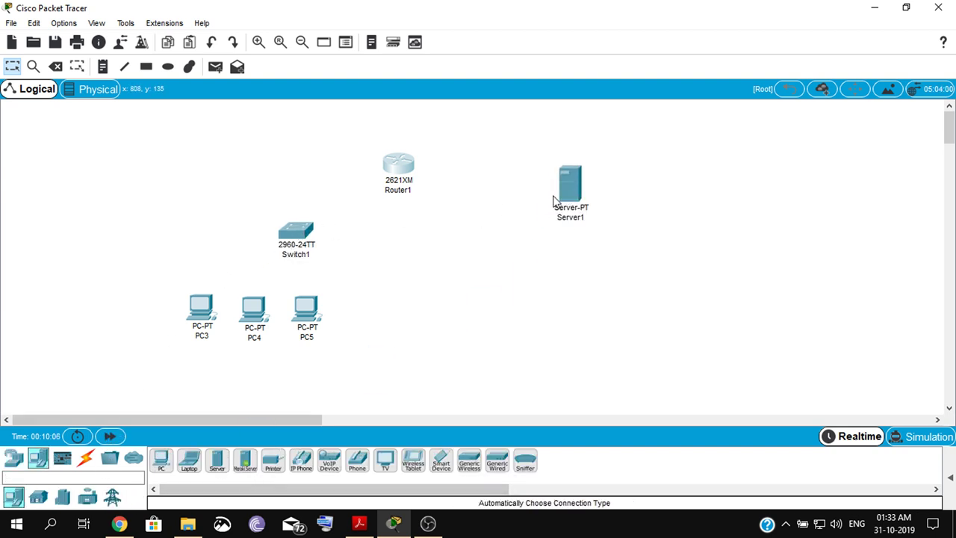
Cable Router1 to Server1 and Switch1 to Router1 with automatic connections
{"action": "left_click", "coordinate": [85, 458]}
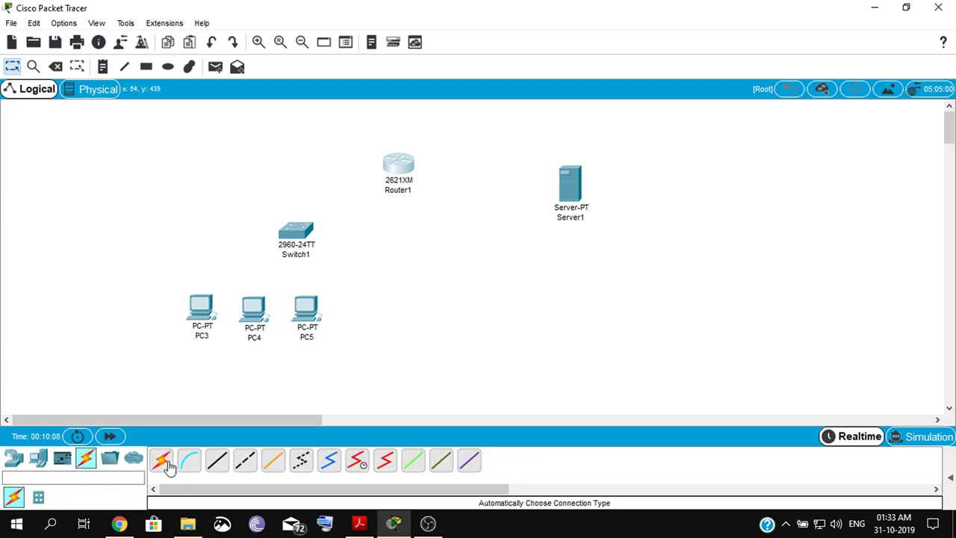
{"action": "left_click", "coordinate": [163, 461]}
{"action": "left_click", "coordinate": [398, 165]}
{"action": "left_click", "coordinate": [568, 184]}
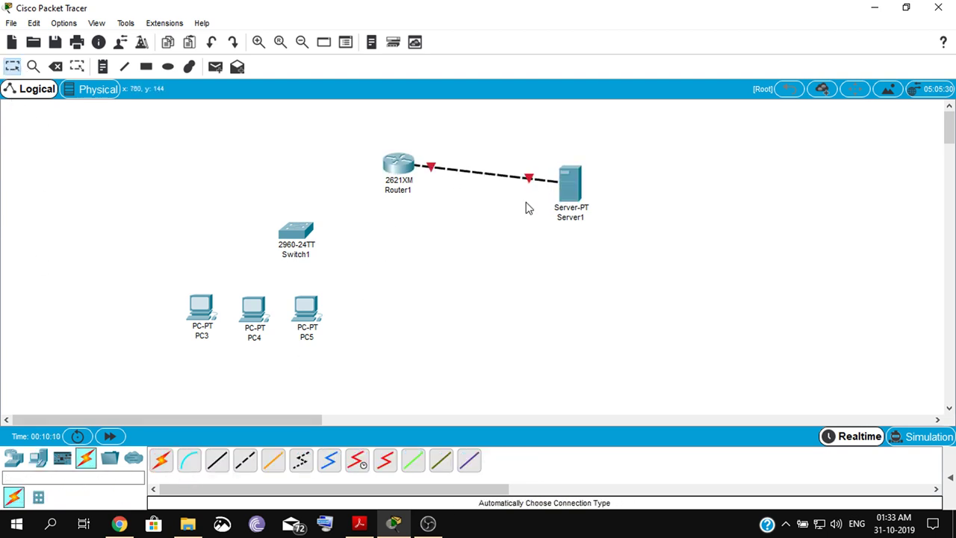
{"action": "left_click", "coordinate": [166, 461]}
{"action": "left_click", "coordinate": [314, 235]}
{"action": "left_click", "coordinate": [393, 166]}
Cable Switch1 to PC3, PC4 and PC5 with automatic connections
{"action": "left_click", "coordinate": [166, 461]}
{"action": "left_click", "coordinate": [284, 245]}
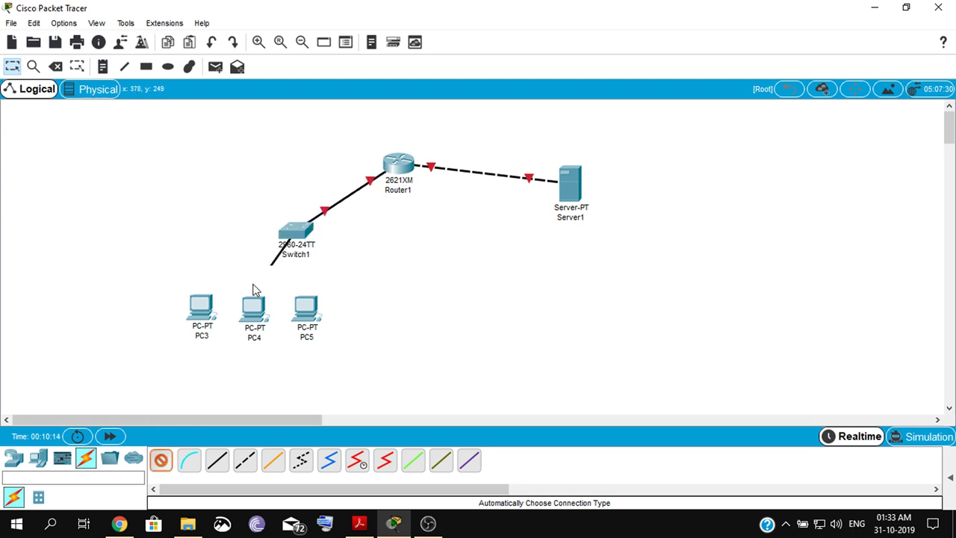
{"action": "left_click", "coordinate": [200, 305]}
{"action": "left_click", "coordinate": [166, 461]}
{"action": "left_click", "coordinate": [293, 239]}
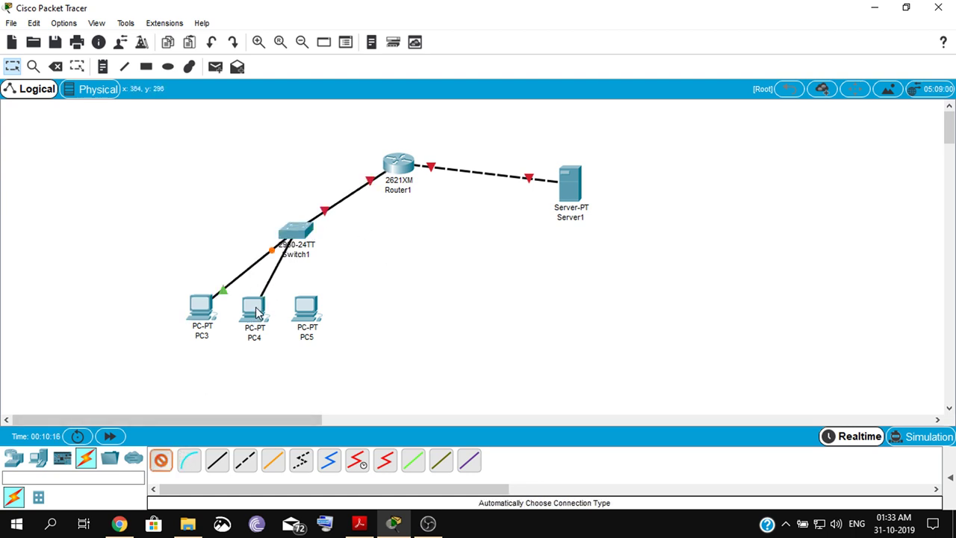
{"action": "left_click", "coordinate": [253, 307]}
{"action": "left_click", "coordinate": [165, 461]}
{"action": "left_click", "coordinate": [305, 232]}
{"action": "left_click", "coordinate": [312, 317]}
In PC3's IP Configuration, enter 192.168.1.2, mask 255.255.255.0 and gateway 192.168.1.1
{"action": "left_click", "coordinate": [209, 306]}
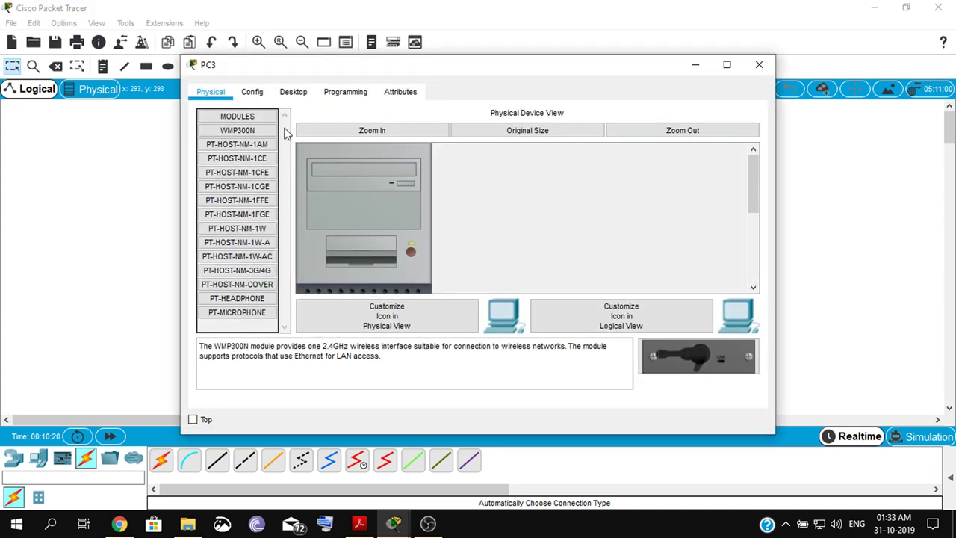
{"action": "left_click", "coordinate": [293, 91]}
{"action": "left_click", "coordinate": [257, 153]}
{"action": "left_click", "coordinate": [447, 128]}
{"action": "type", "text": "192.168.1.2"}
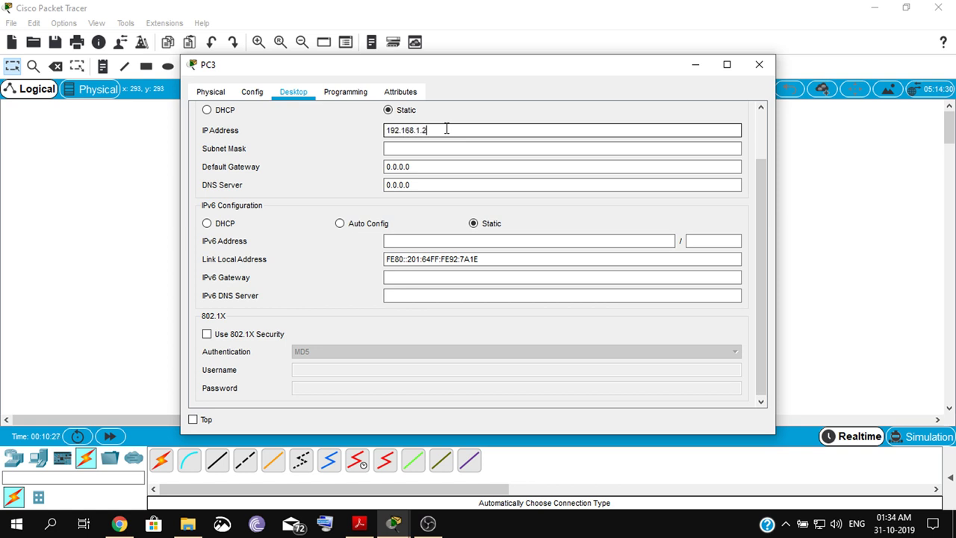
{"action": "key", "text": "Tab"}
{"action": "key", "text": "Tab"}
{"action": "type", "text": "192"}
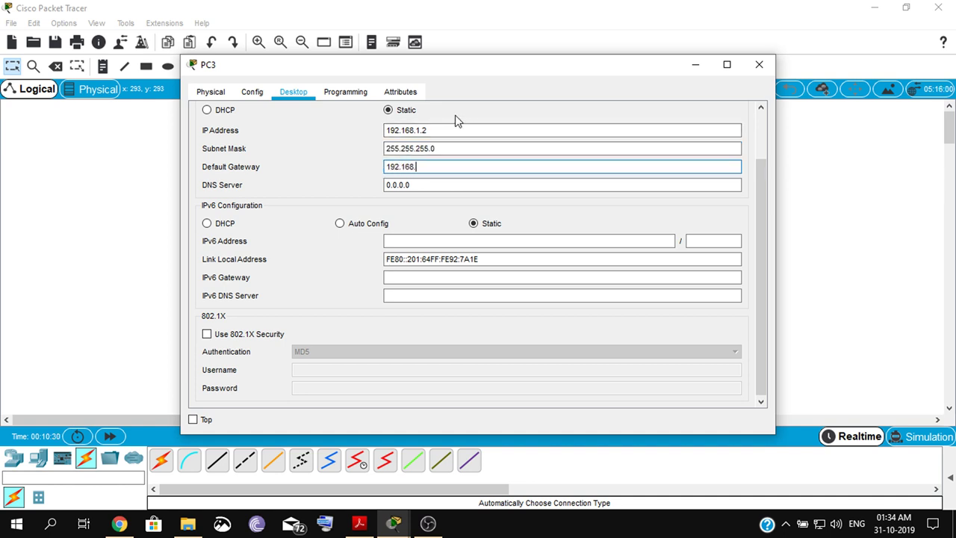
{"action": "key", "text": "Tab"}
{"action": "left_click", "coordinate": [759, 65]}
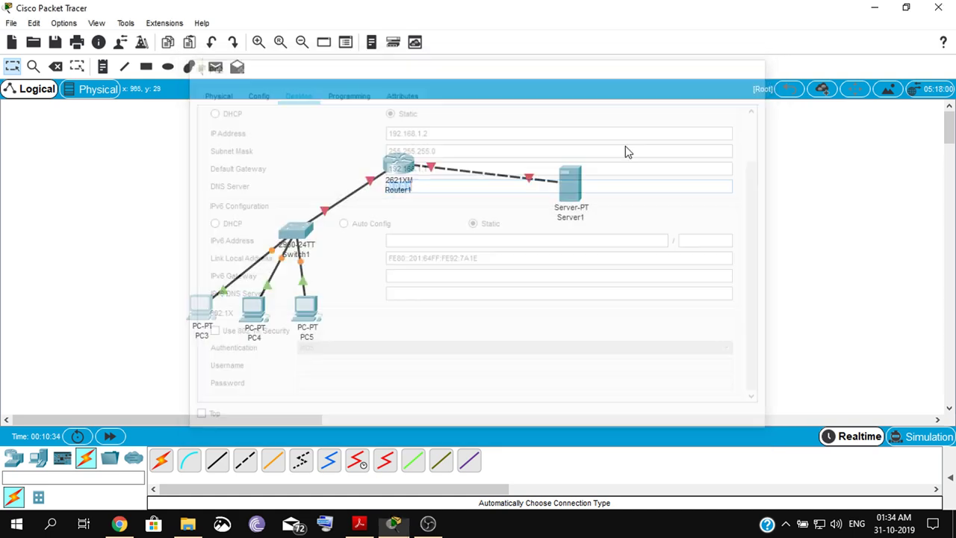
Give PC4 static IP 192.168.1.3, mask 255.255.255.0 and gateway 192.168.1.1
{"action": "left_click", "coordinate": [262, 317]}
{"action": "left_click", "coordinate": [293, 91]}
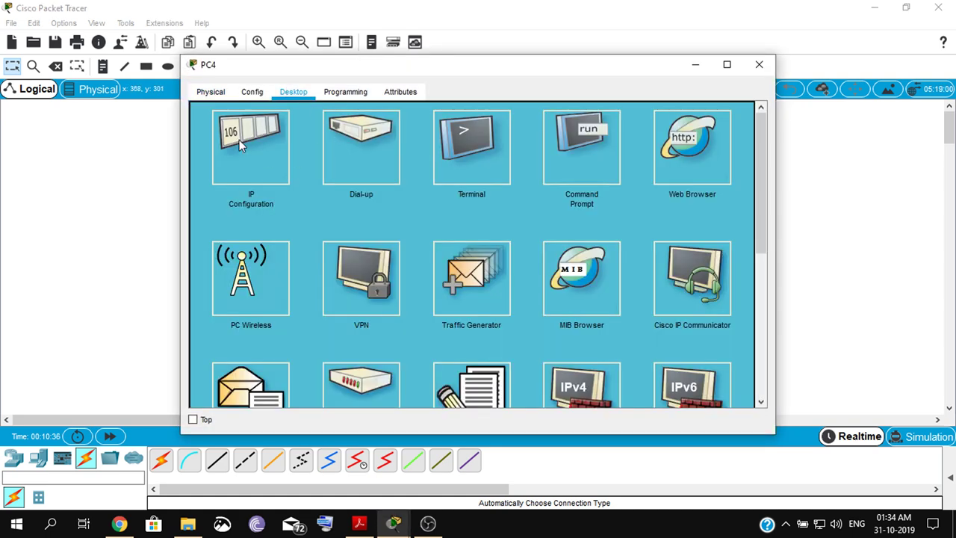
{"action": "left_click", "coordinate": [246, 145]}
{"action": "left_click", "coordinate": [444, 129]}
{"action": "type", "text": "192.168.2.2"}
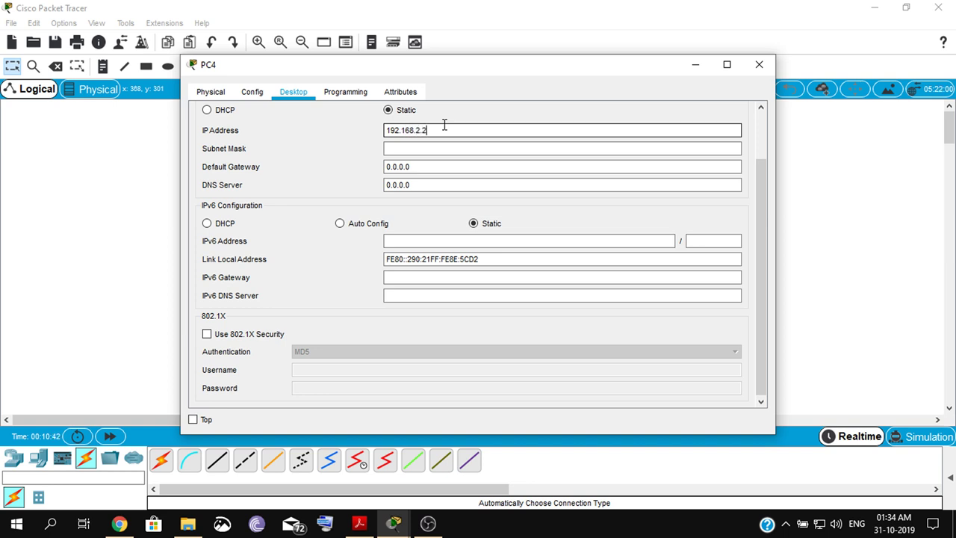
{"action": "key", "text": "Tab"}
{"action": "key", "text": "Tab"}
{"action": "type", "text": "19"}
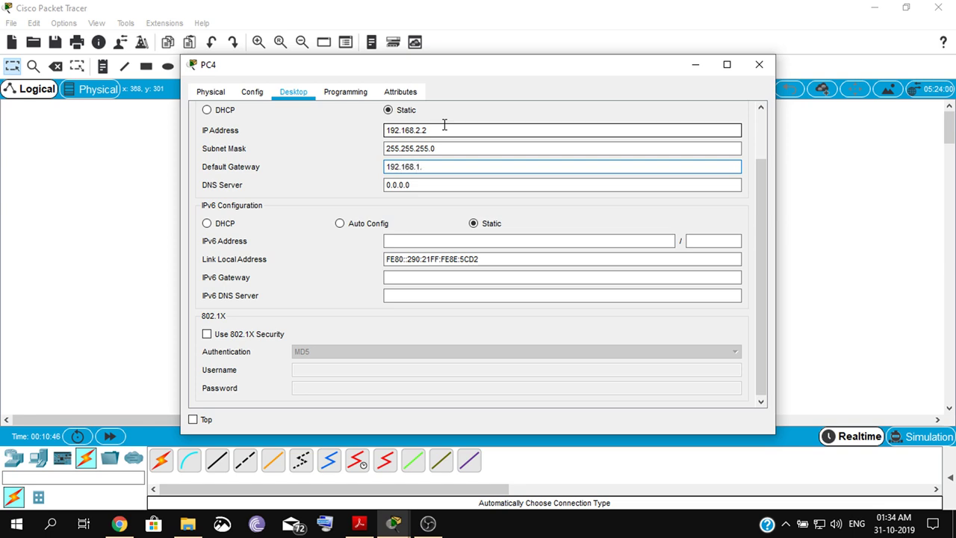
{"action": "type", "text": "1"}
{"action": "key", "text": "Tab"}
{"action": "left_click", "coordinate": [759, 64]}
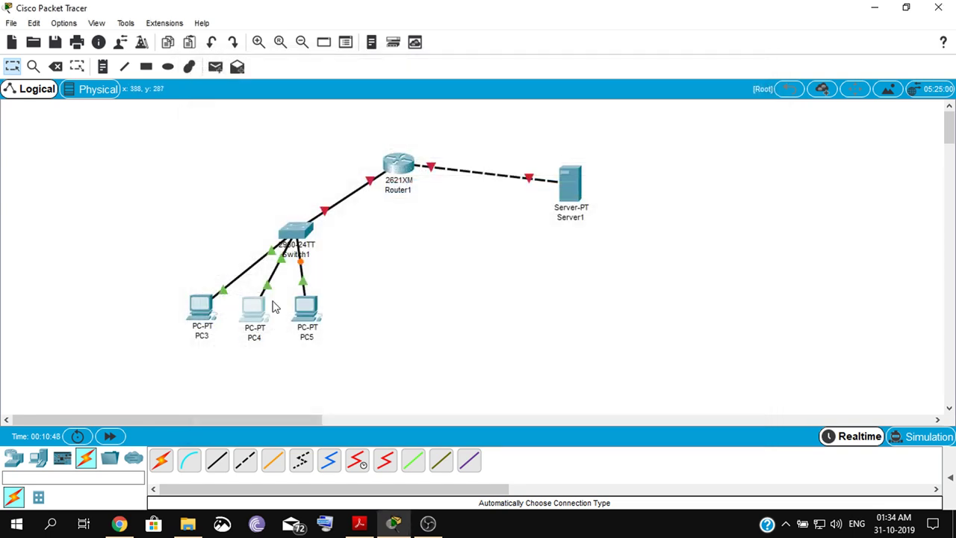
Recheck PC3's and PC4's IP configurations, dismissing the wireless interface error
{"action": "left_click", "coordinate": [202, 305]}
{"action": "left_click", "coordinate": [265, 132]}
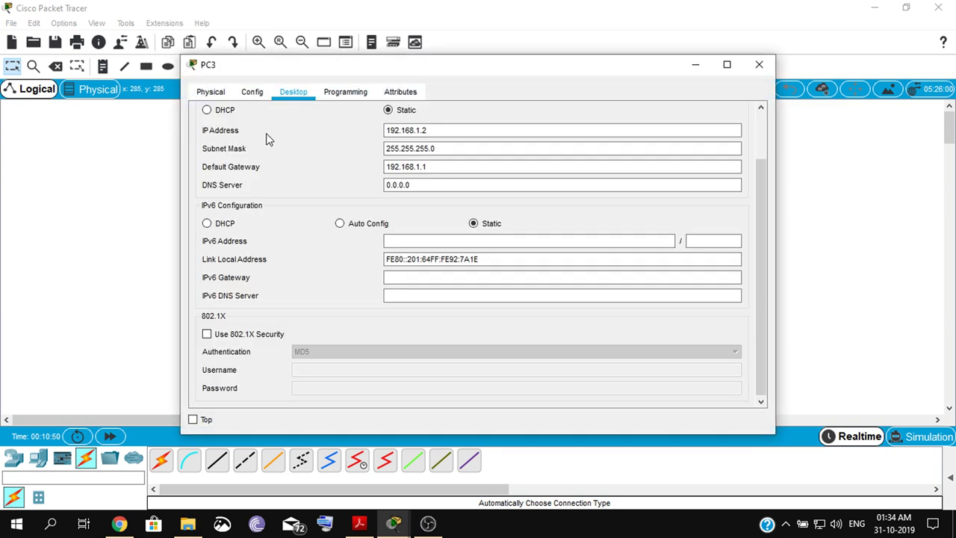
{"action": "left_click", "coordinate": [758, 71]}
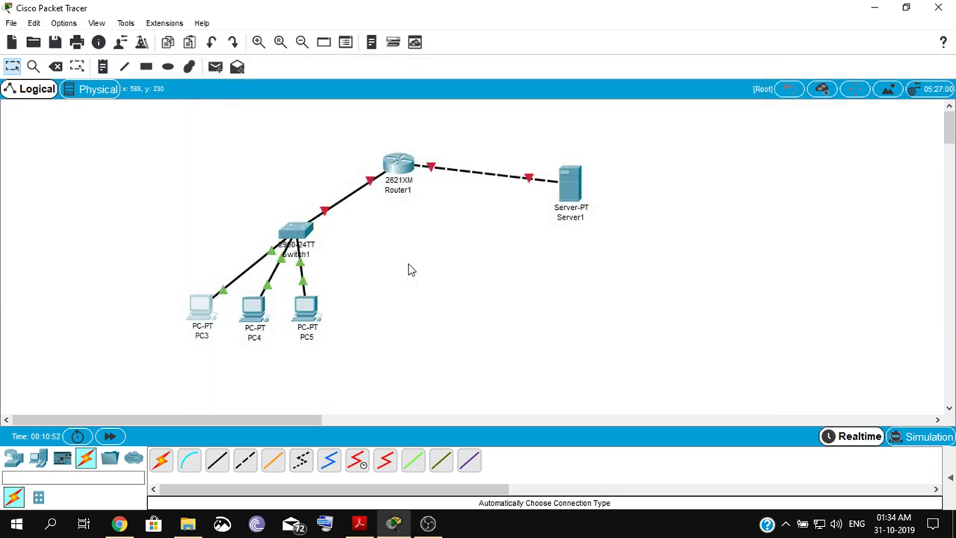
{"action": "left_click", "coordinate": [254, 306]}
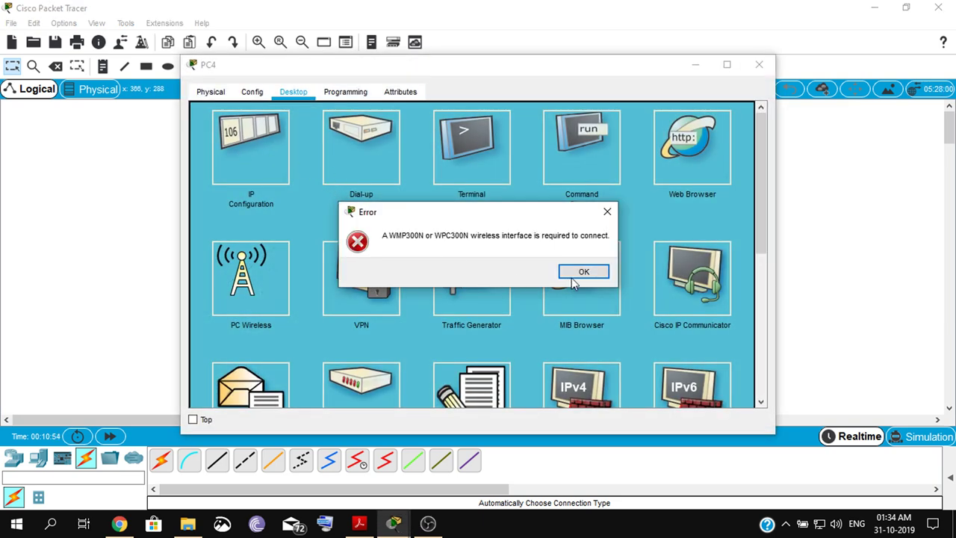
{"action": "left_click", "coordinate": [584, 271]}
{"action": "left_click", "coordinate": [228, 128]}
{"action": "left_click", "coordinate": [445, 130]}
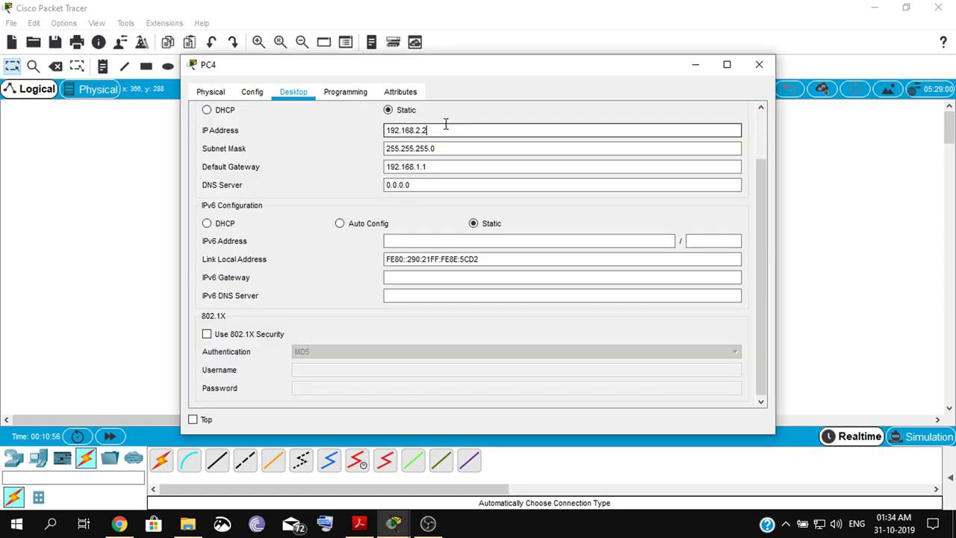
{"action": "key", "text": "Tab"}
{"action": "key", "text": "Tab"}
{"action": "left_click_drag", "start_coordinate": [446, 130], "coordinate": [328, 128]}
{"action": "left_click", "coordinate": [770, 64]}
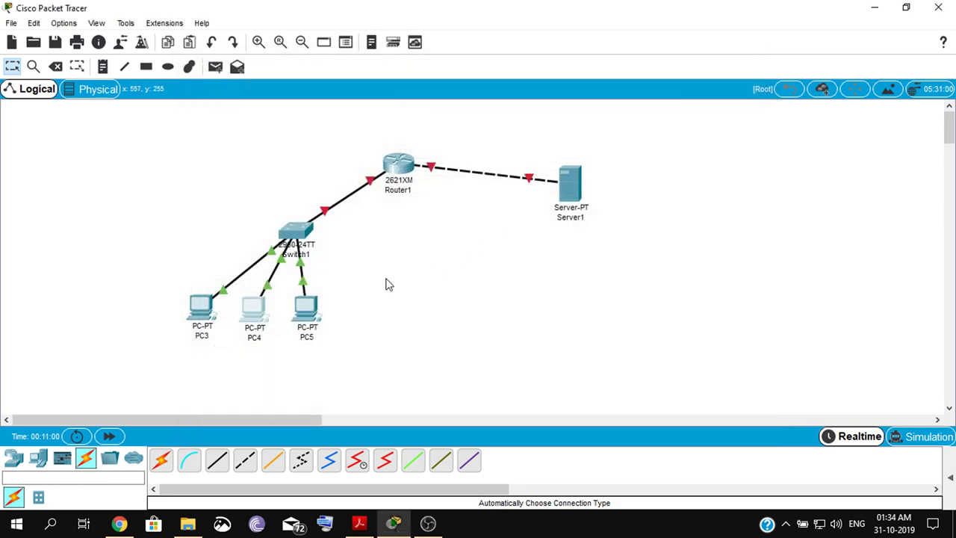
Enter PC5's static address 192.168.1.4, mask 255.255.255.0, gateway 192.168.1.1 in IP Configuration
{"action": "left_click", "coordinate": [305, 309]}
{"action": "left_click", "coordinate": [287, 90]}
{"action": "left_click", "coordinate": [650, 125]}
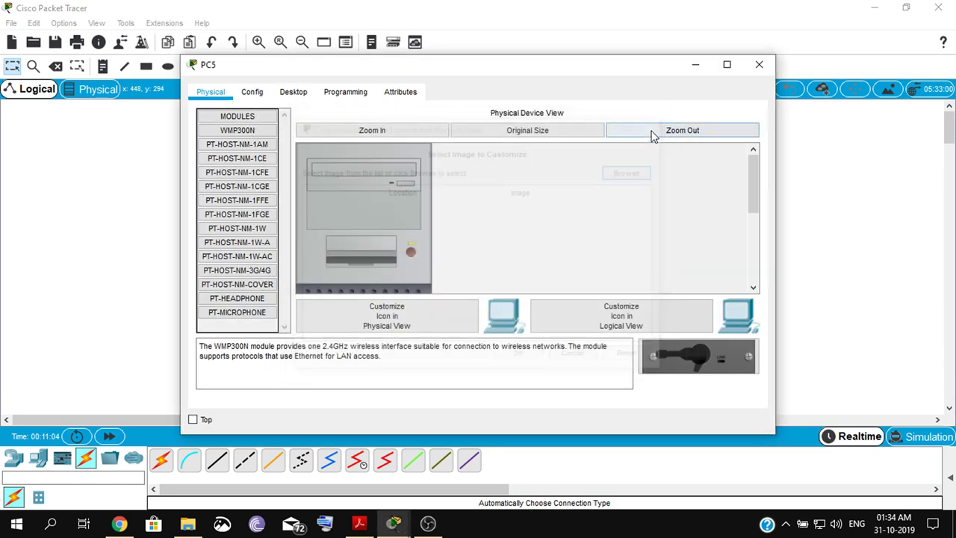
{"action": "left_click", "coordinate": [293, 91]}
{"action": "left_click", "coordinate": [289, 142]}
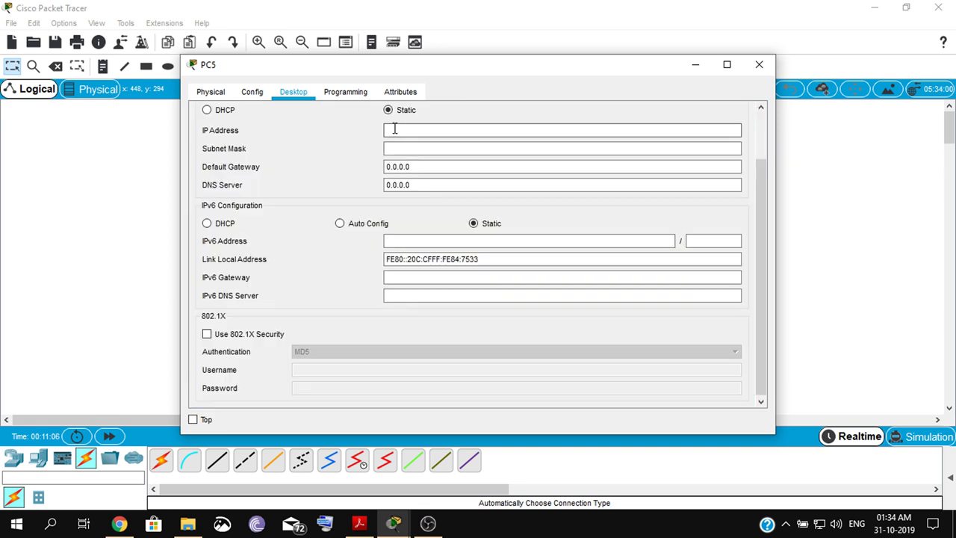
{"action": "left_click", "coordinate": [390, 130]}
{"action": "type", "text": "192.168.1.4"}
{"action": "key", "text": "Tab"}
{"action": "key", "text": "Tab"}
{"action": "type", "text": "192.168.1"}
{"action": "key", "text": "Tab"}
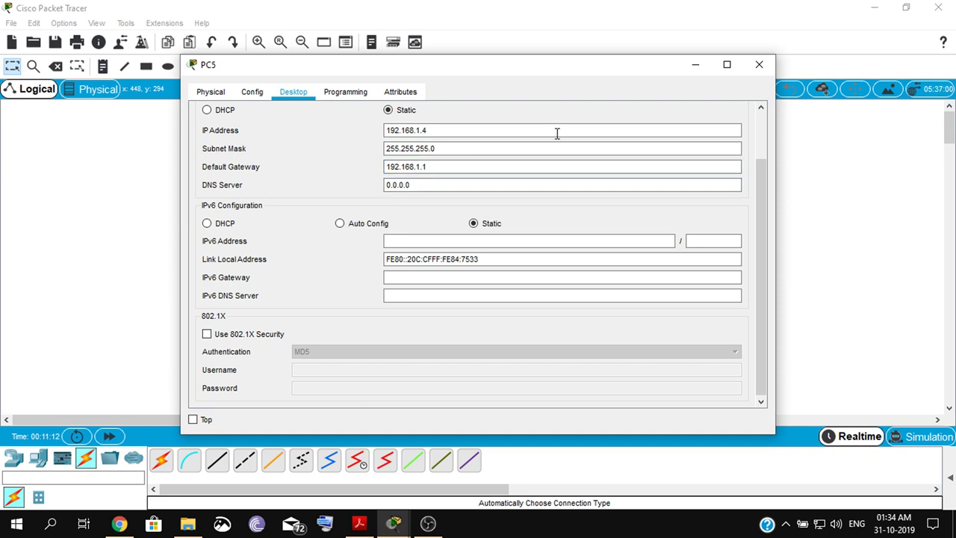
{"action": "left_click", "coordinate": [758, 66]}
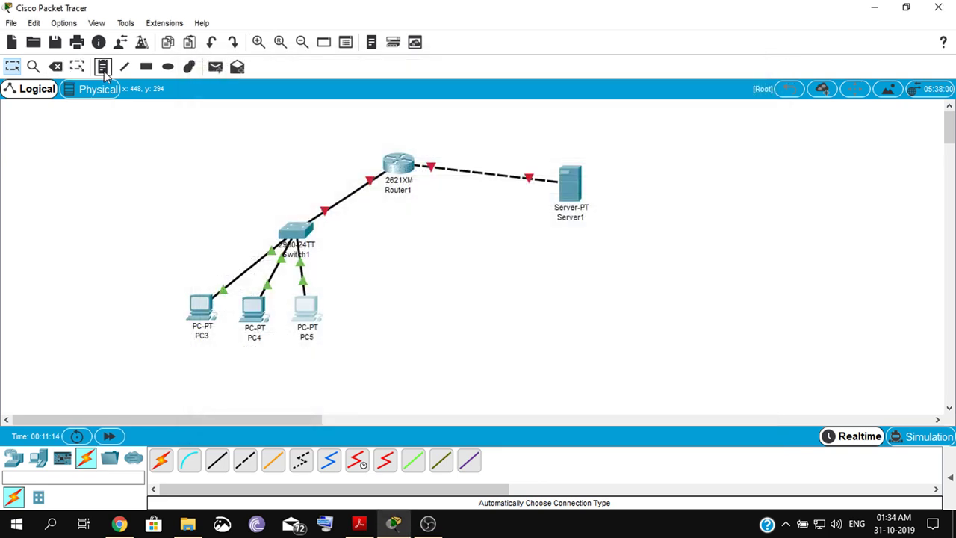
Add address notes 192.168.1.2 under PC3 and 192.168.1.3 under PC4
{"action": "left_click", "coordinate": [167, 366]}
{"action": "type", "text": "192.168.1.3"}
{"action": "key", "text": "Escape"}
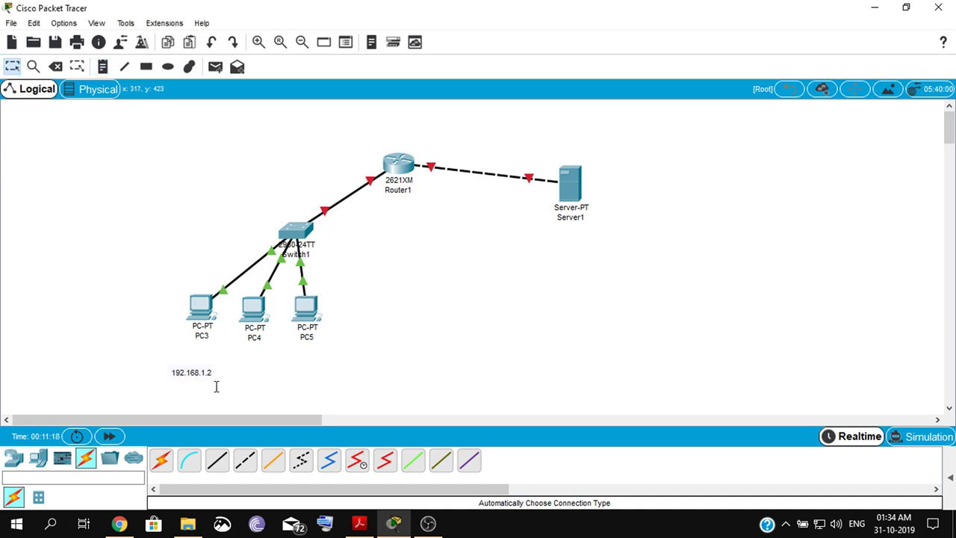
{"action": "left_click_drag", "start_coordinate": [213, 373], "coordinate": [217, 352]}
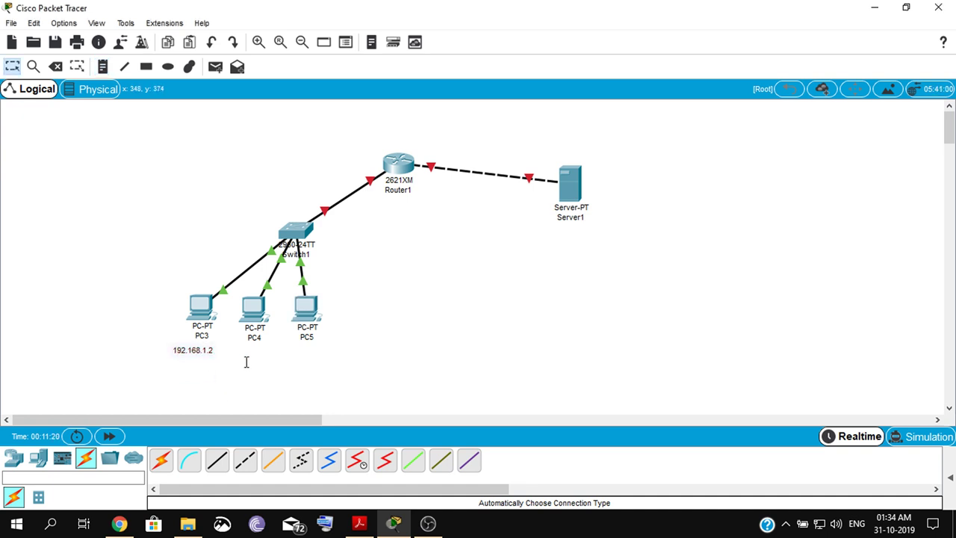
{"action": "left_click", "coordinate": [104, 66]}
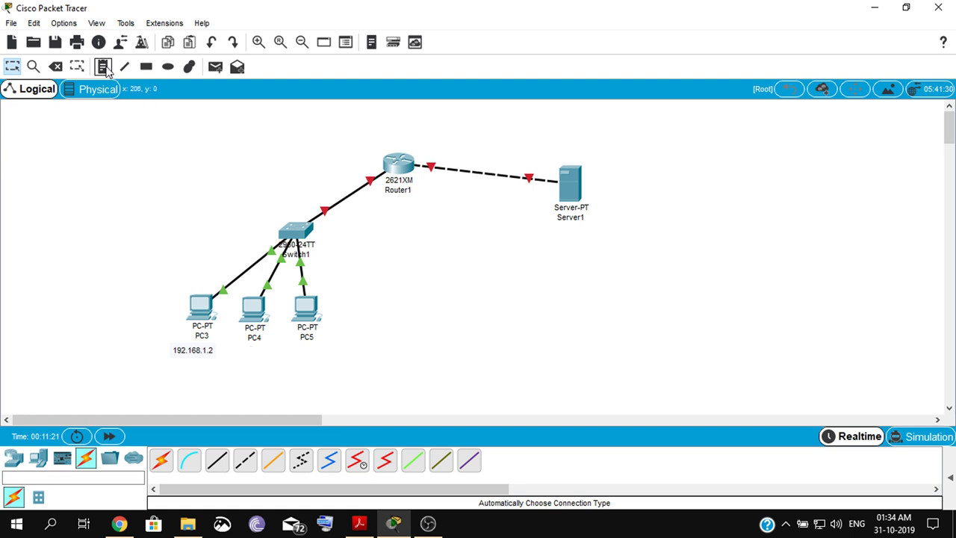
{"action": "left_click", "coordinate": [256, 357]}
{"action": "type", "text": "192.168.1.3"}
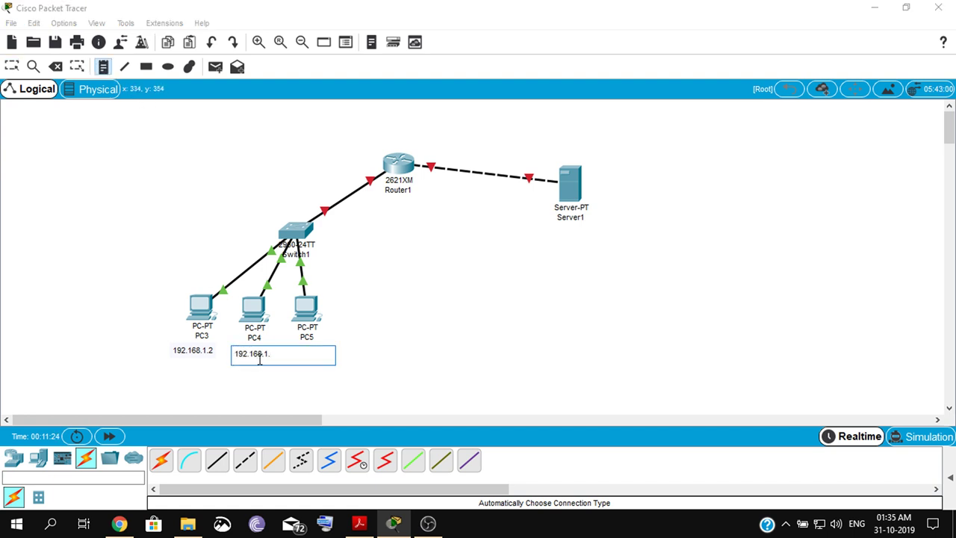
{"action": "key", "text": "Escape"}
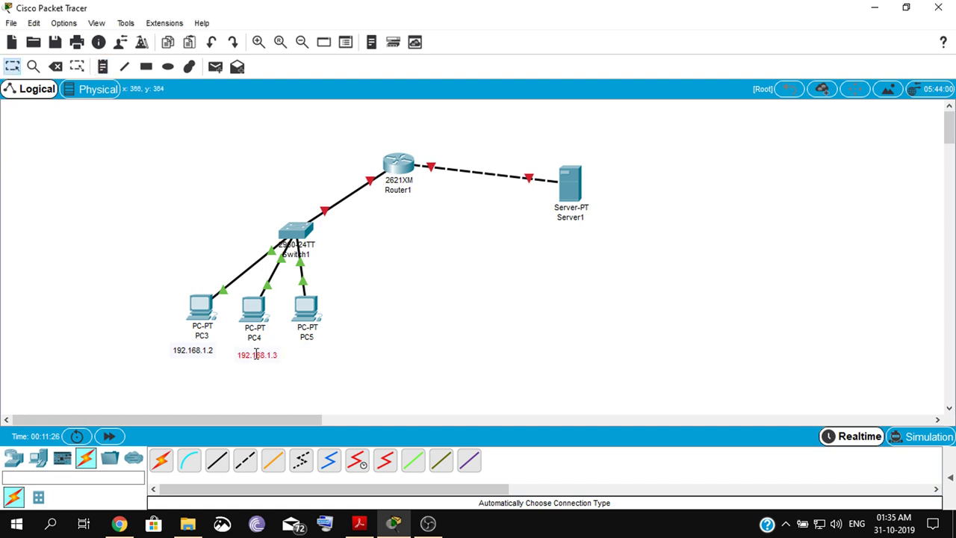
Add note 192.168.1.4 under PC5 and 192.168.1.1 by the switch–router link
{"action": "left_click", "coordinate": [103, 67]}
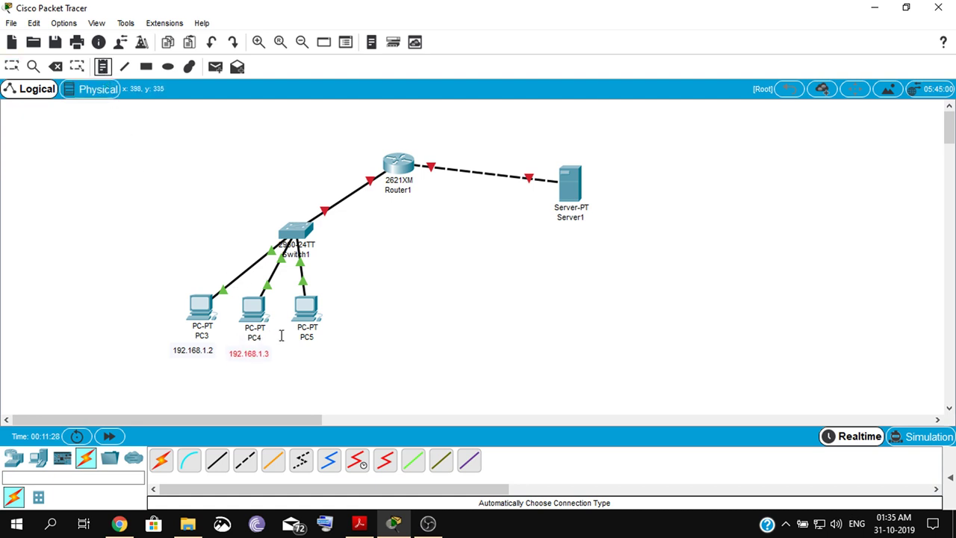
{"action": "left_click", "coordinate": [346, 355]}
{"action": "type", "text": "192.168.1.3"}
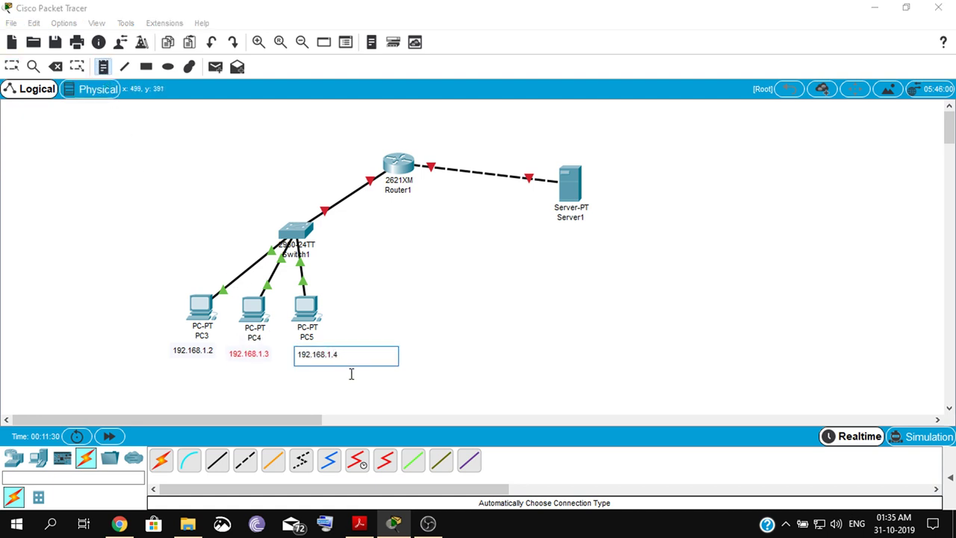
{"action": "key", "text": "Escape"}
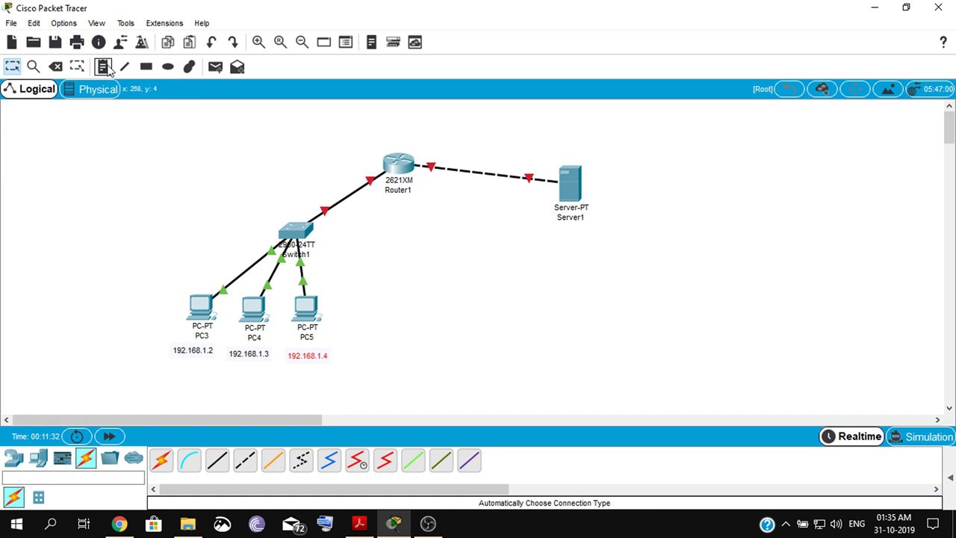
{"action": "left_click", "coordinate": [103, 67]}
{"action": "left_click", "coordinate": [336, 182]}
{"action": "type", "text": "192.168.1.3"}
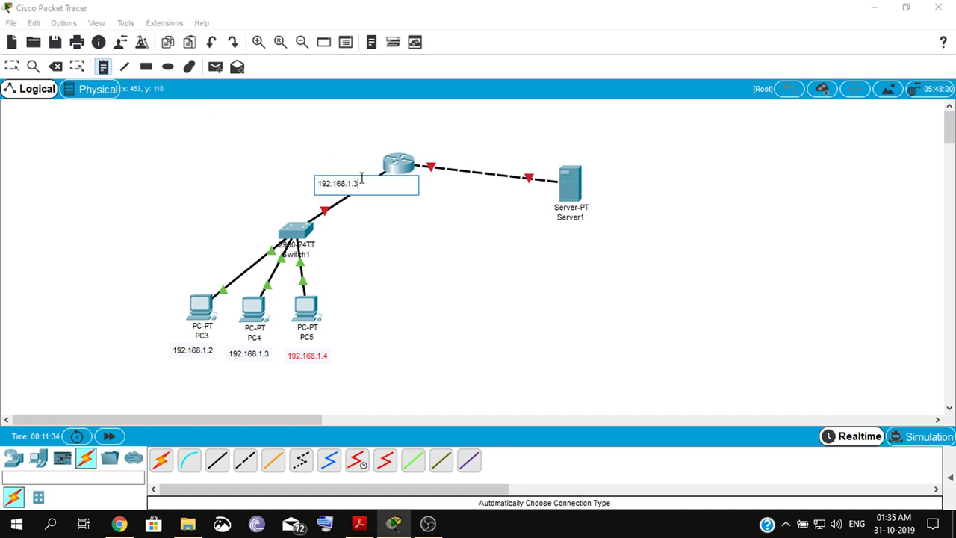
{"action": "key", "text": "Escape"}
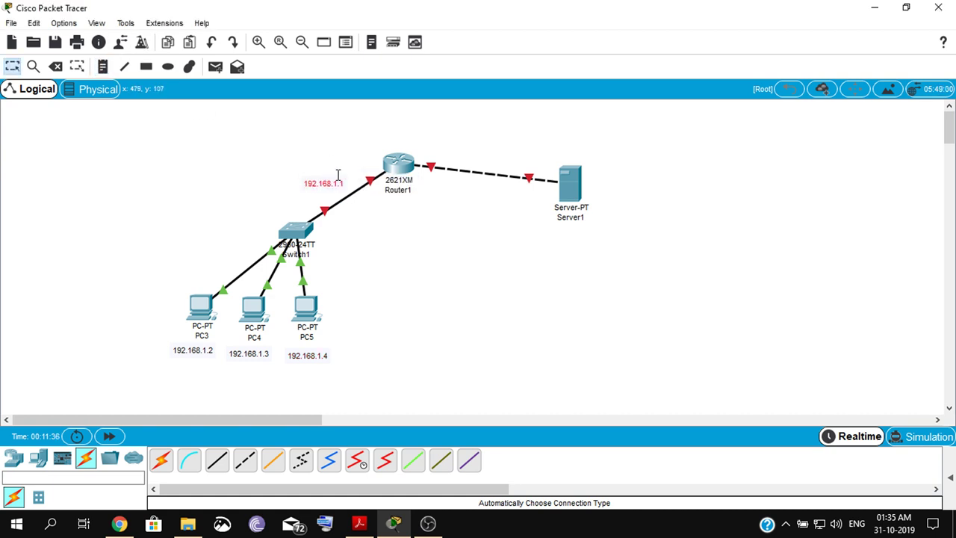
Turn on Router1's FastEthernet0/0 and give it a 192.168.1.x address with default mask
{"action": "left_click", "coordinate": [398, 166]}
{"action": "left_click", "coordinate": [354, 91]}
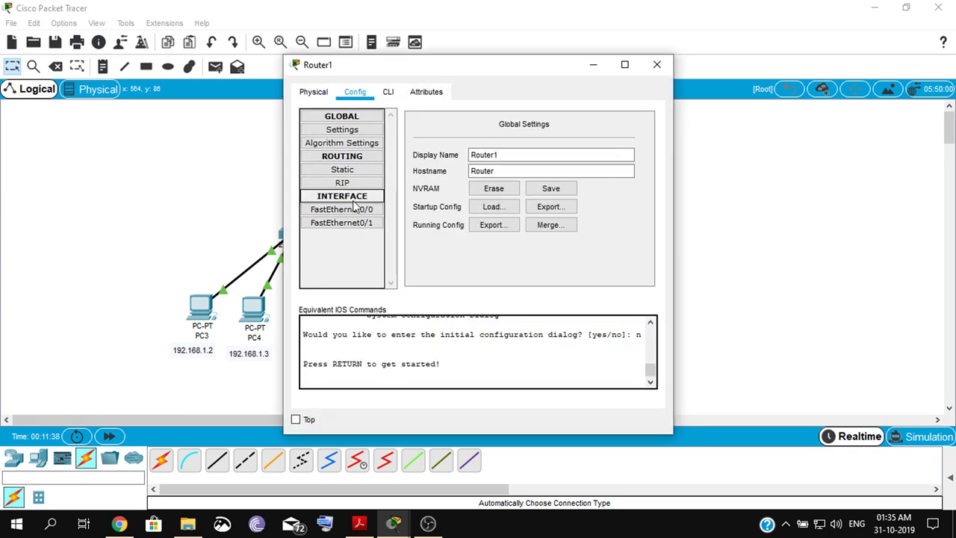
{"action": "left_click", "coordinate": [362, 210]}
{"action": "left_click", "coordinate": [636, 127]}
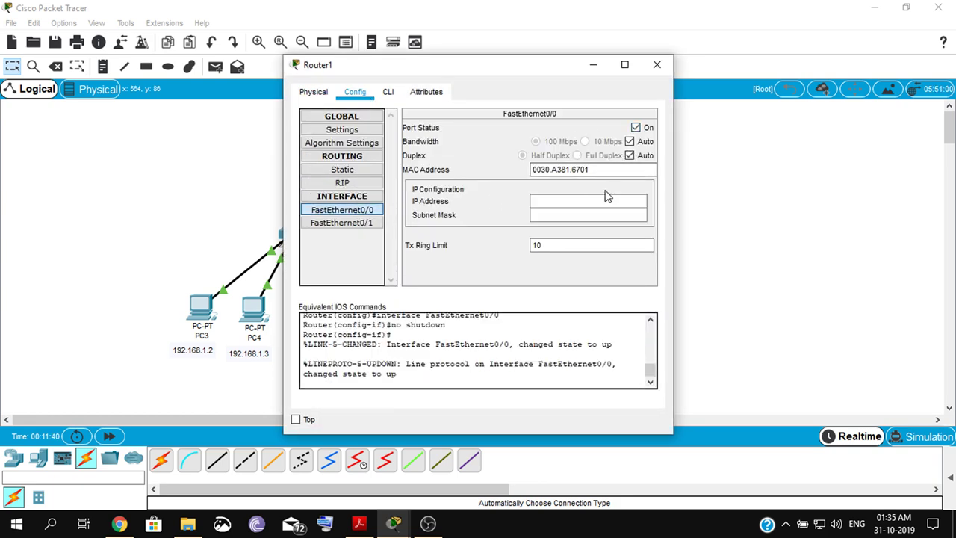
{"action": "left_click", "coordinate": [600, 200]}
{"action": "type", "text": "192.168.1.3"}
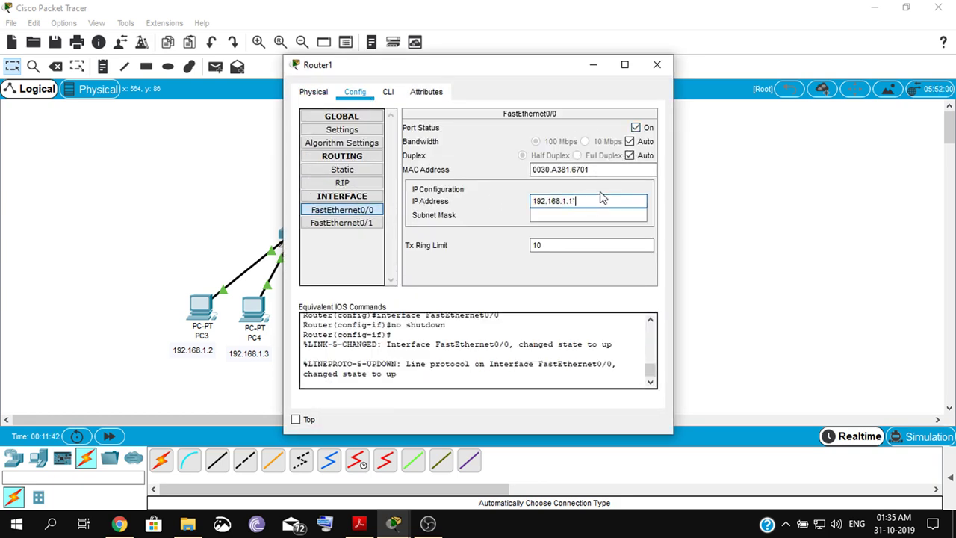
{"action": "key", "text": "Tab"}
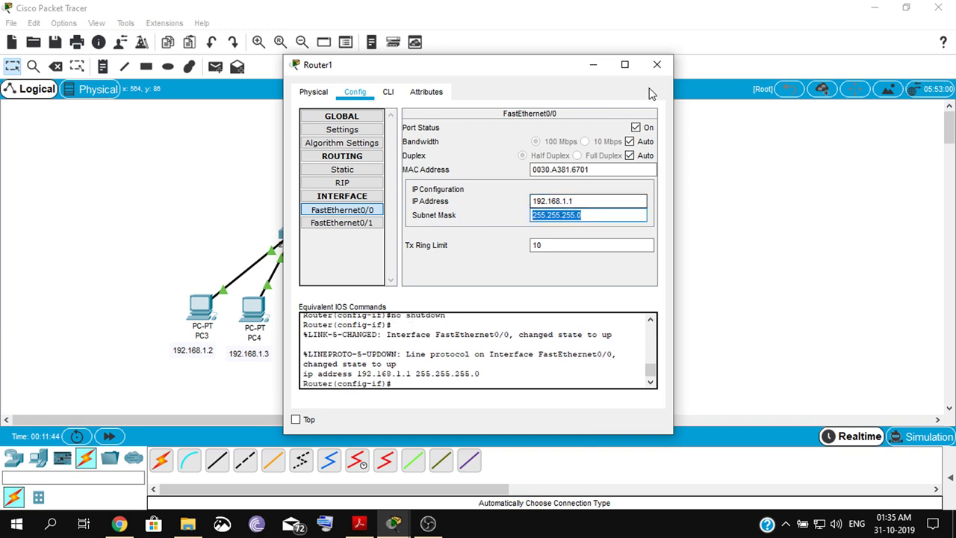
{"action": "left_click", "coordinate": [656, 65]}
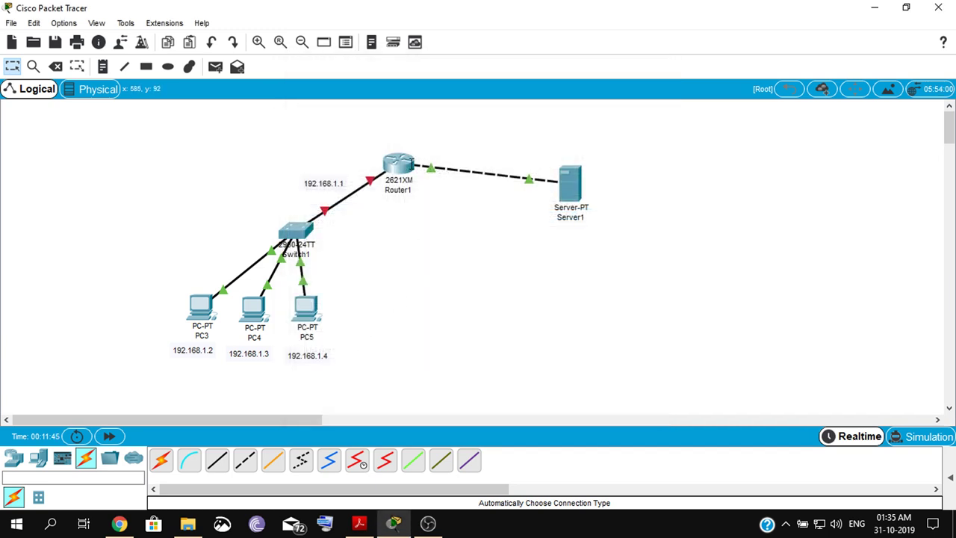
Clear and disable FastEthernet0/0, then enable FastEthernet0/1 with 192.168.1.1/255.255.255.0
{"action": "left_click", "coordinate": [398, 163]}
{"action": "left_click", "coordinate": [334, 210]}
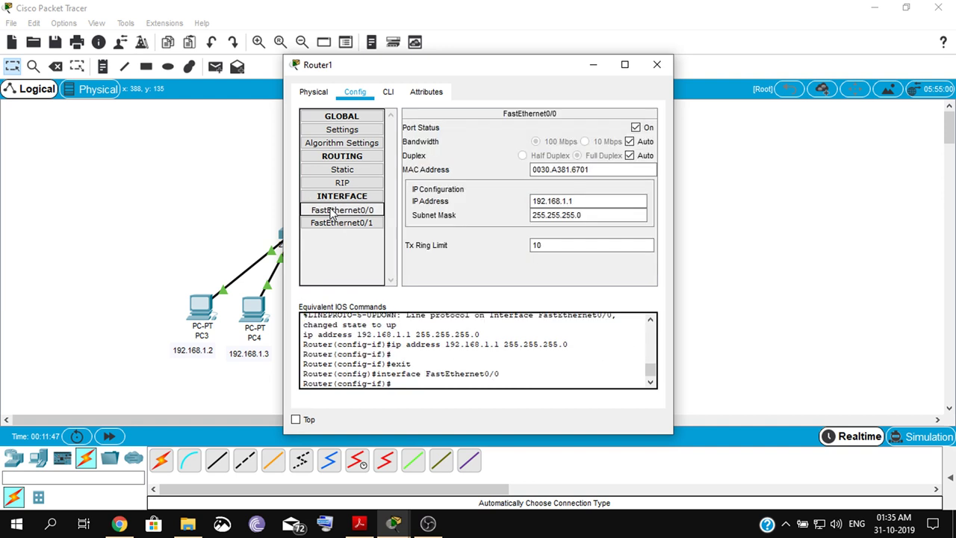
{"action": "double_click", "coordinate": [525, 200]}
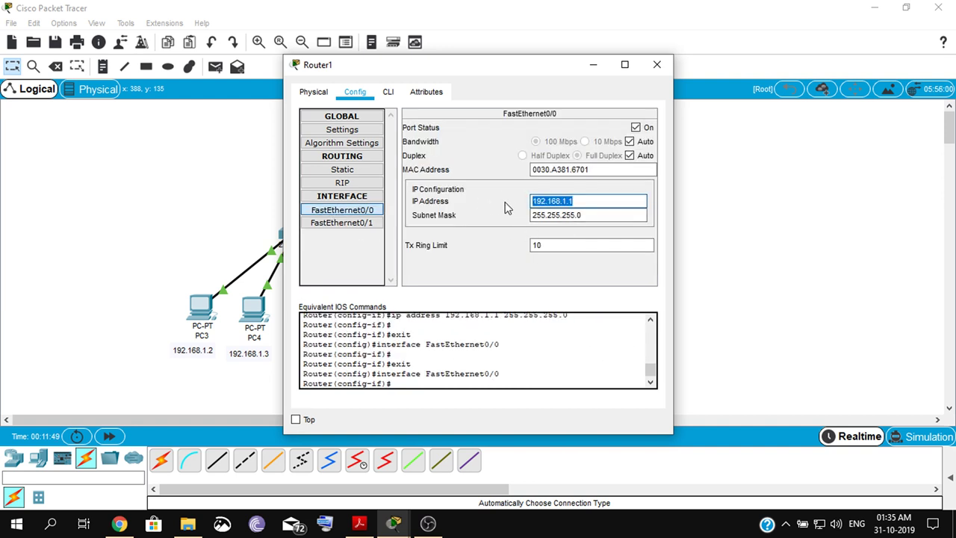
{"action": "key", "text": "BackSpace"}
{"action": "left_click", "coordinate": [636, 128]}
{"action": "left_click", "coordinate": [342, 223]}
{"action": "left_click", "coordinate": [636, 128]}
{"action": "left_click", "coordinate": [575, 202]}
{"action": "type", "text": "192.168.1.1"}
{"action": "left_click", "coordinate": [582, 212]}
{"action": "key", "text": "Tab"}
{"action": "left_click", "coordinate": [656, 65]}
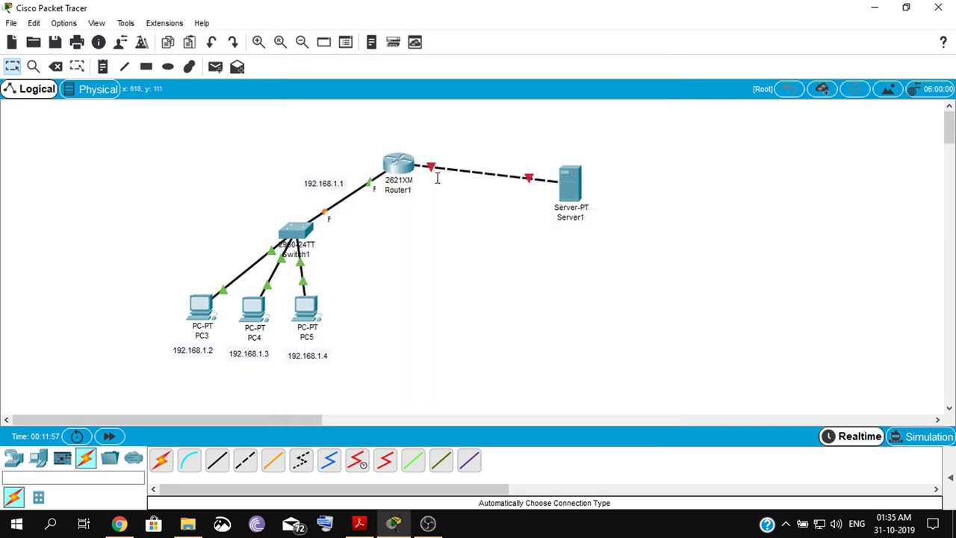
In Server1's IP Configuration, enter 10.10.10.11, mask 255.0.0.0 and gateway 10.10.10.10
{"action": "left_click", "coordinate": [570, 183]}
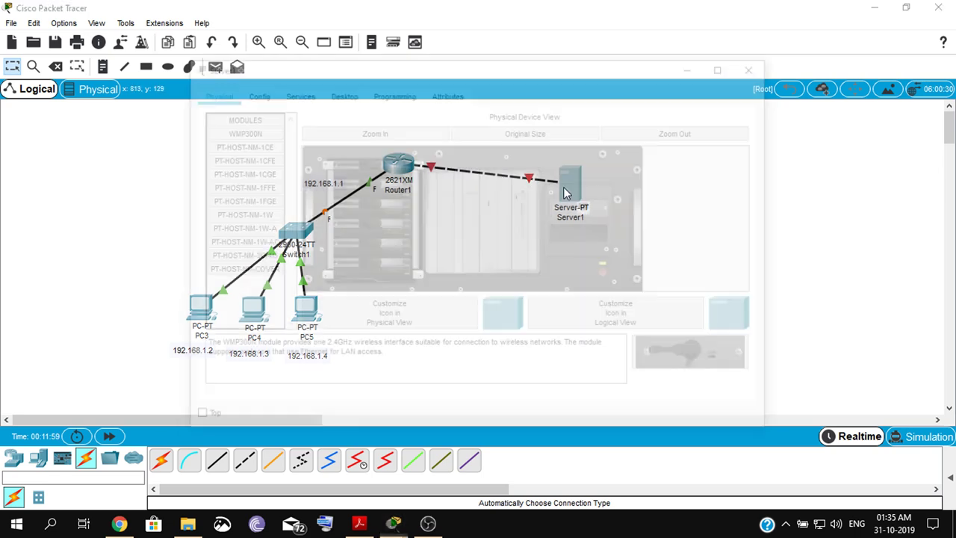
{"action": "left_click", "coordinate": [340, 92]}
{"action": "left_click", "coordinate": [261, 125]}
{"action": "left_click", "coordinate": [411, 129]}
{"action": "type", "text": "10.10.10."}
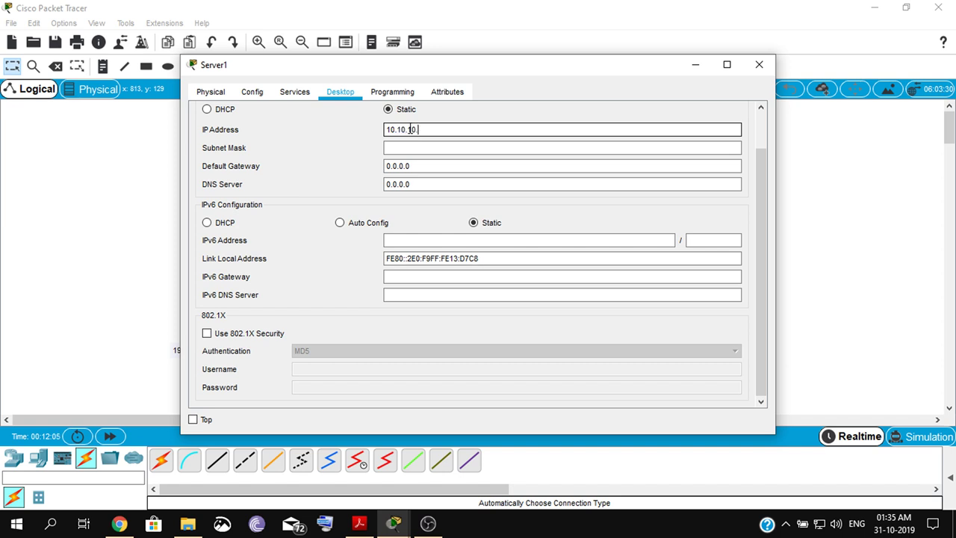
{"action": "type", "text": "11"}
{"action": "key", "text": "Tab"}
{"action": "key", "text": "Tab"}
{"action": "type", "text": "1"}
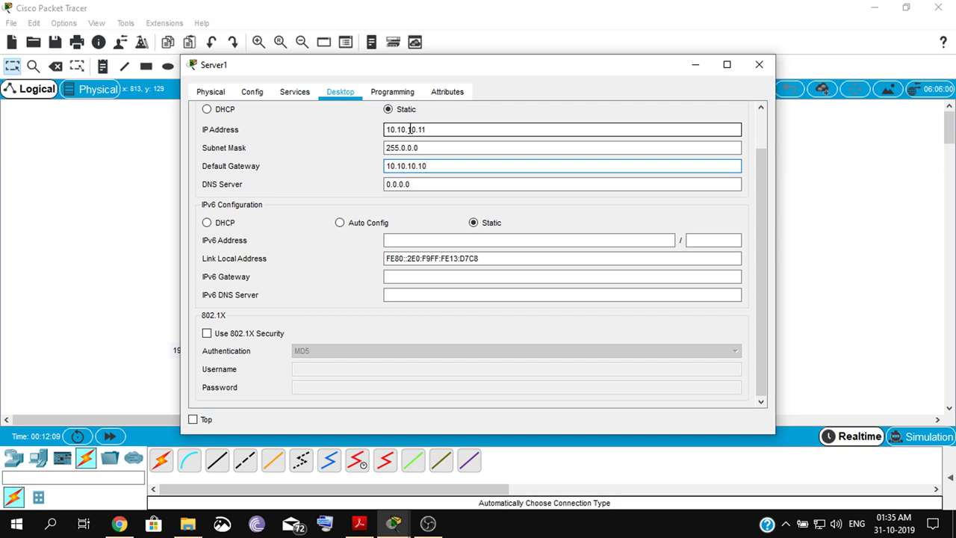
{"action": "key", "text": "Tab"}
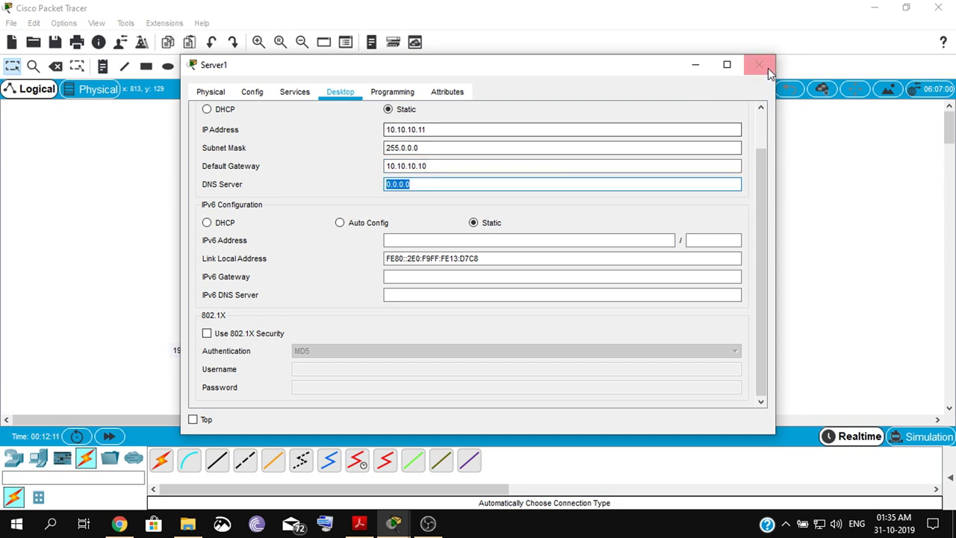
Set Router1's FastEthernet0/0 to 10.10.10.10 with mask 255.0.0.0 and turn the port on
{"action": "left_click", "coordinate": [768, 68]}
{"action": "left_click", "coordinate": [401, 166]}
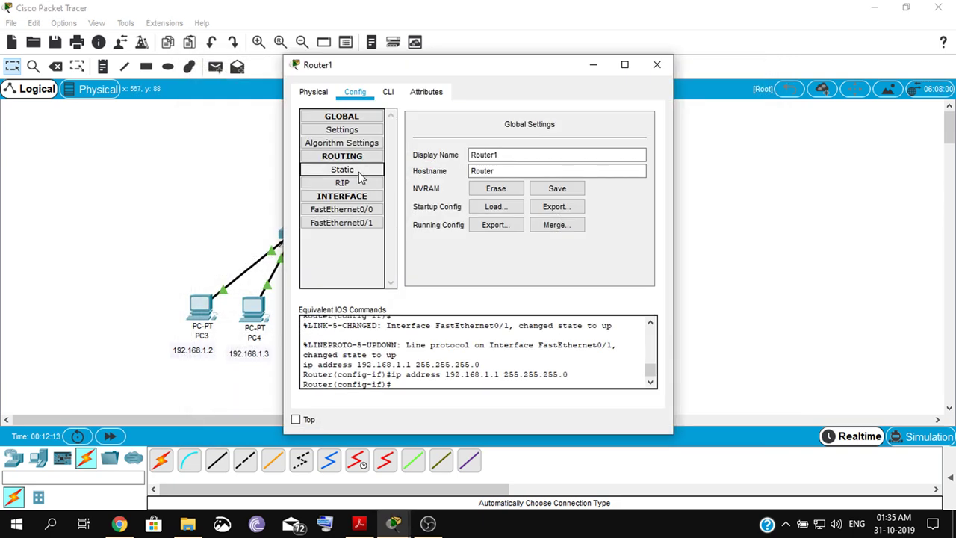
{"action": "left_click", "coordinate": [376, 211]}
{"action": "left_click", "coordinate": [546, 200]}
{"action": "type", "text": "10.10.10.1"}
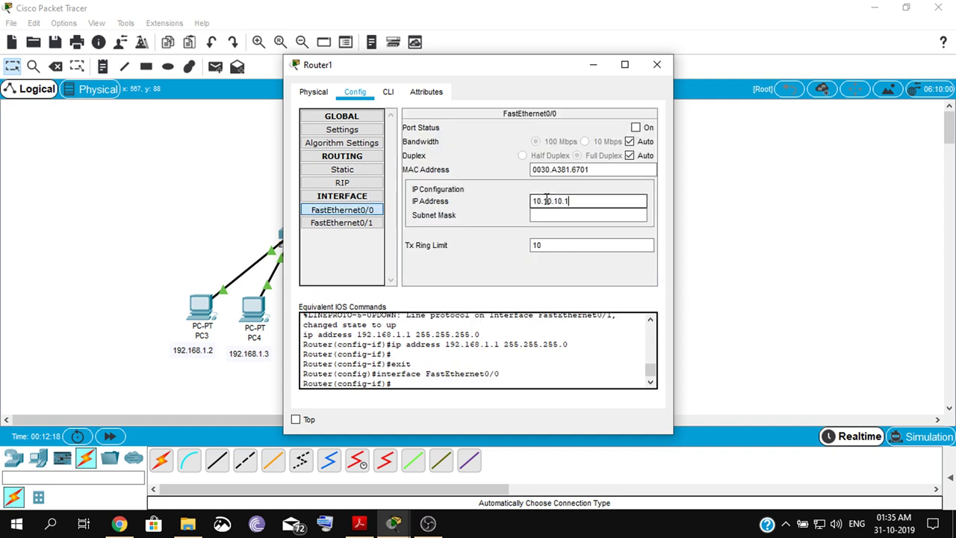
{"action": "type", "text": "0"}
{"action": "key", "text": "Tab"}
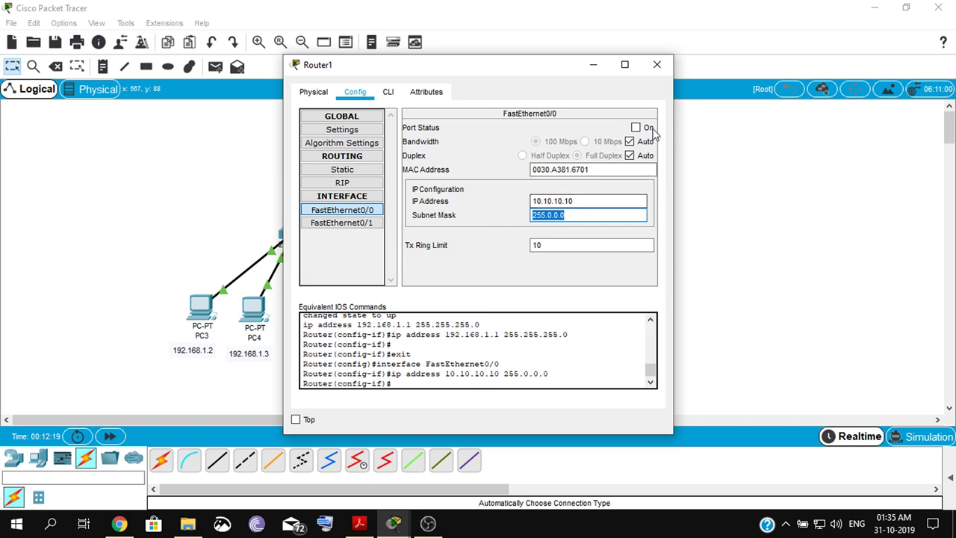
{"action": "left_click", "coordinate": [636, 127]}
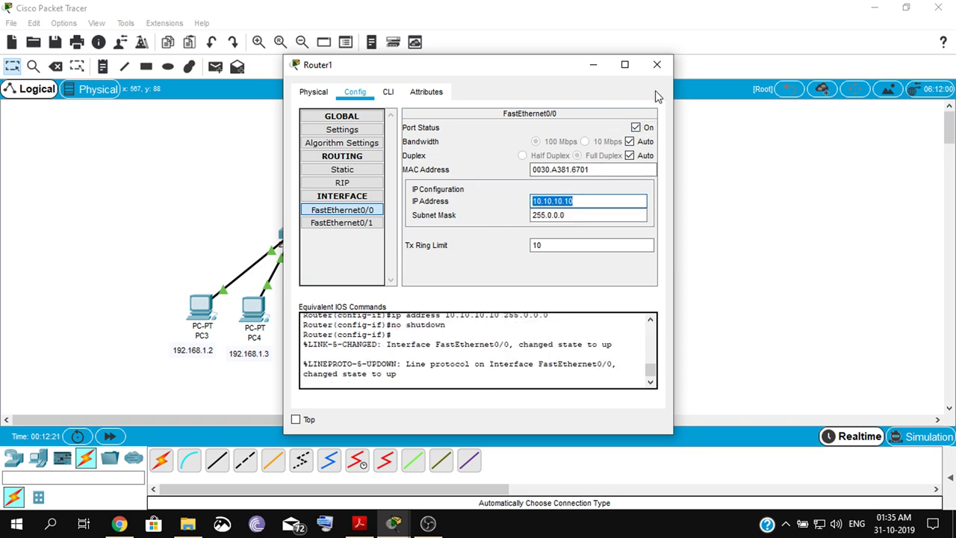
{"action": "left_click", "coordinate": [656, 64]}
{"action": "left_click", "coordinate": [104, 69]}
Add notes 10.10.10.10 above Router1 and 10.10.10.11 above Server1, nudge PC5's note, open Router1
{"action": "left_click", "coordinate": [383, 142]}
{"action": "type", "text": "10.10.10.10"}
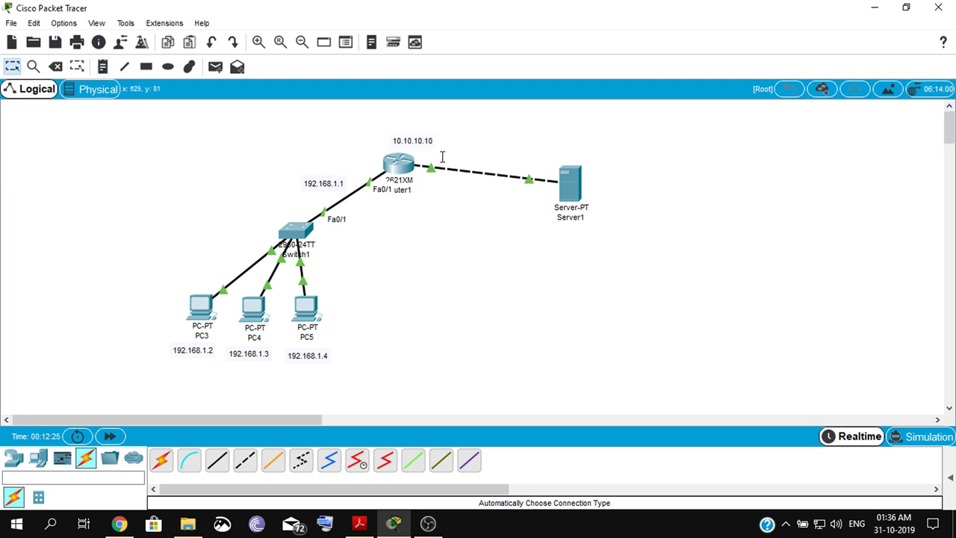
{"action": "key", "text": "Escape"}
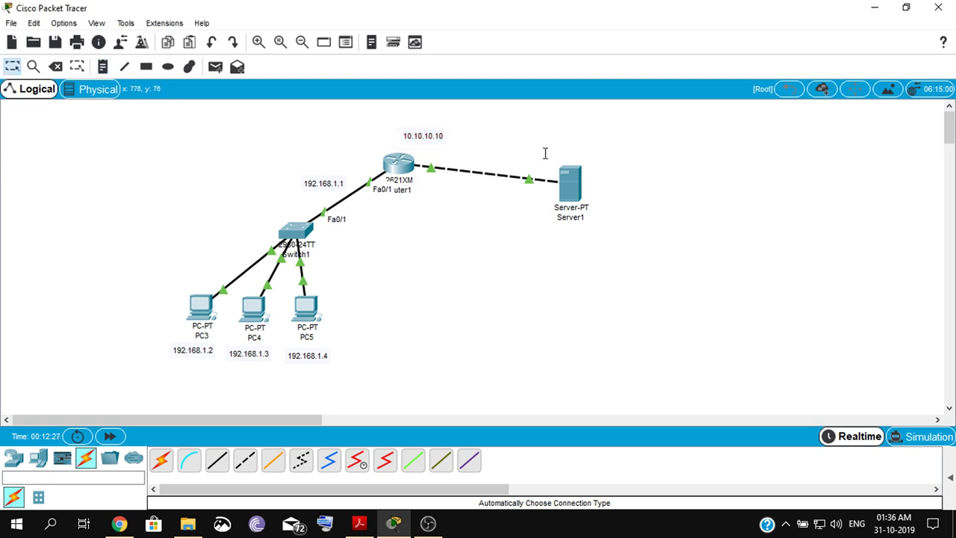
{"action": "left_click", "coordinate": [104, 66]}
{"action": "left_click", "coordinate": [559, 143]}
{"action": "type", "text": "10.10.10.10"}
{"action": "key", "text": "Escape"}
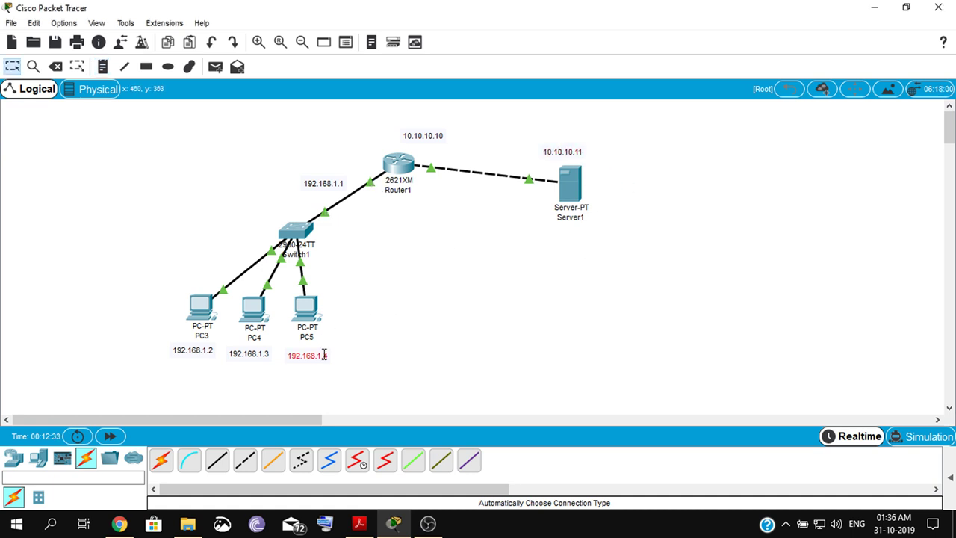
{"action": "left_click_drag", "start_coordinate": [324, 351], "coordinate": [327, 348]}
{"action": "left_click", "coordinate": [401, 174]}
Exit Router1's interface configuration back to the privileged prompt
{"action": "left_click", "coordinate": [388, 91]}
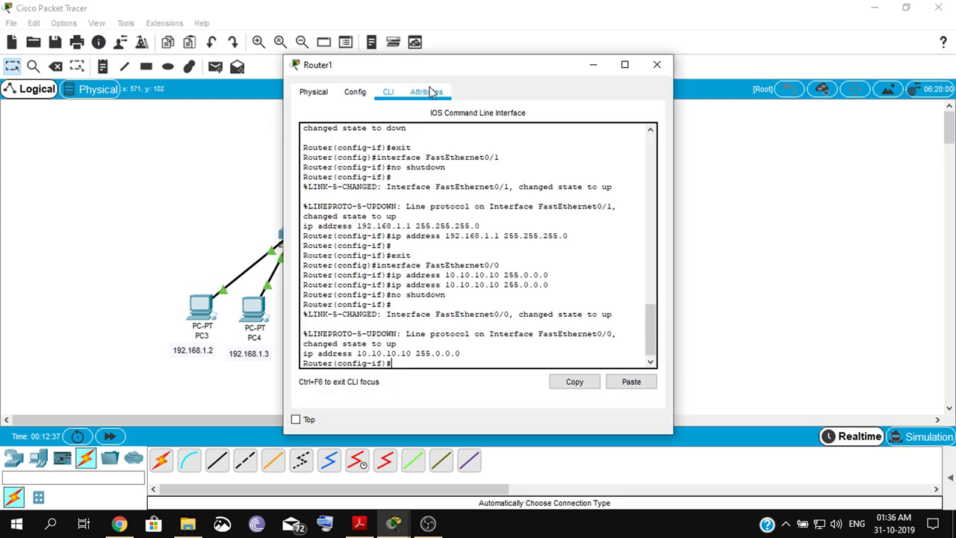
{"action": "left_click_drag", "start_coordinate": [438, 68], "coordinate": [580, 79]}
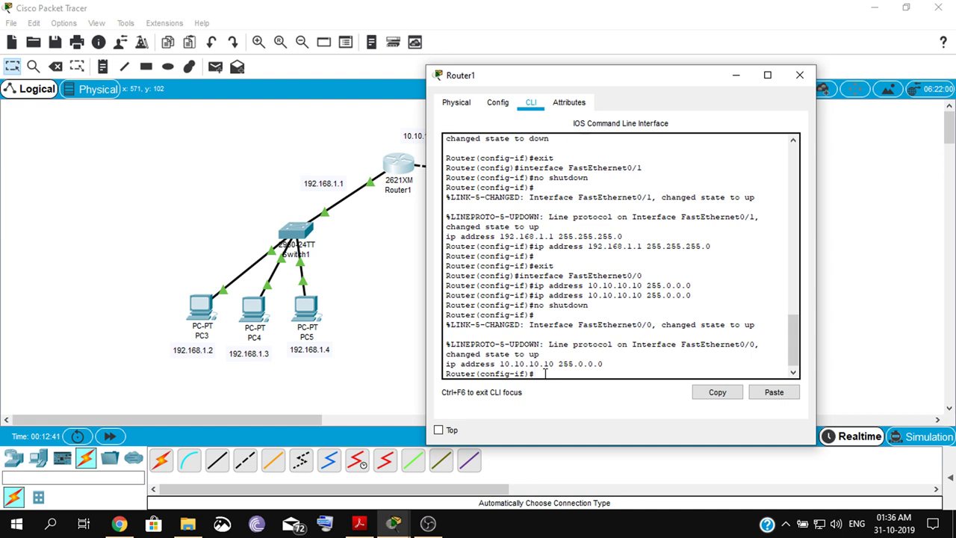
{"action": "type", "text": "exit"}
{"action": "key", "text": "Return"}
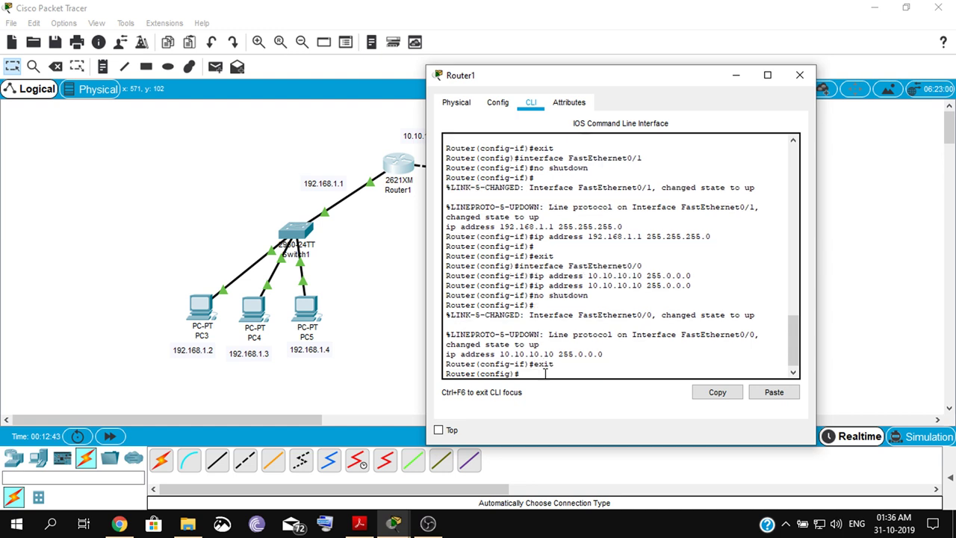
{"action": "type", "text": "exit"}
{"action": "key", "text": "Return"}
{"action": "type", "text": "conf t"}
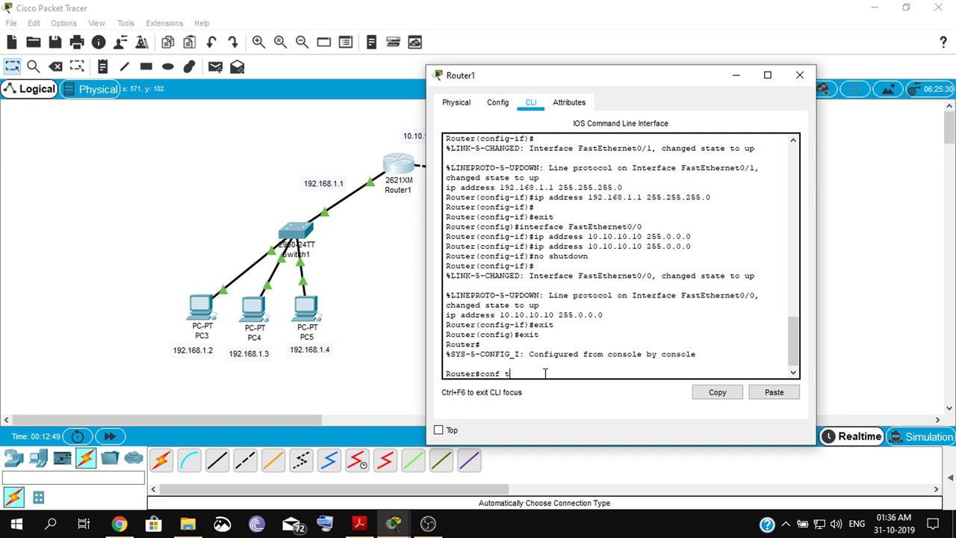
Enter global configuration and create standard access list 11
{"action": "key", "text": "Return"}
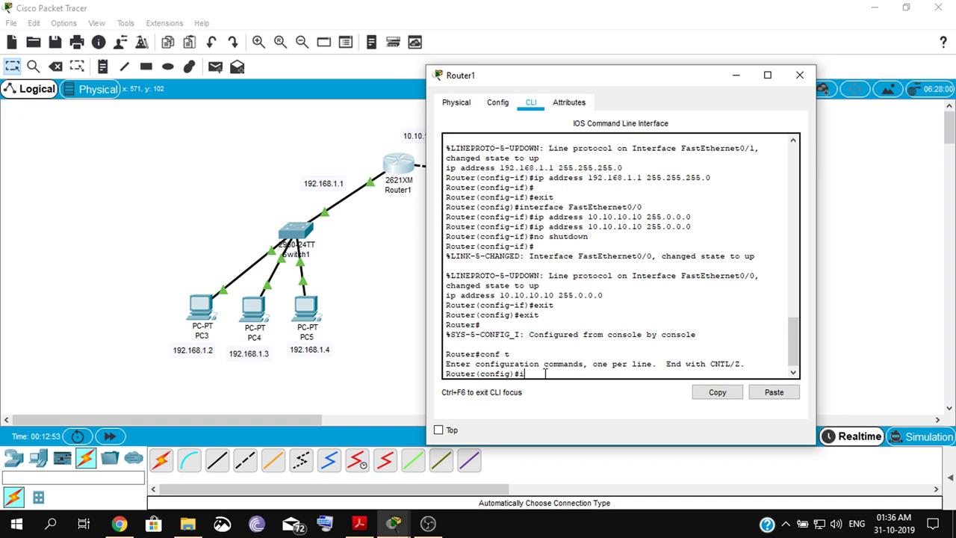
{"action": "type", "text": "p "}
{"action": "type", "text": "a"}
{"action": "key", "text": "Tab"}
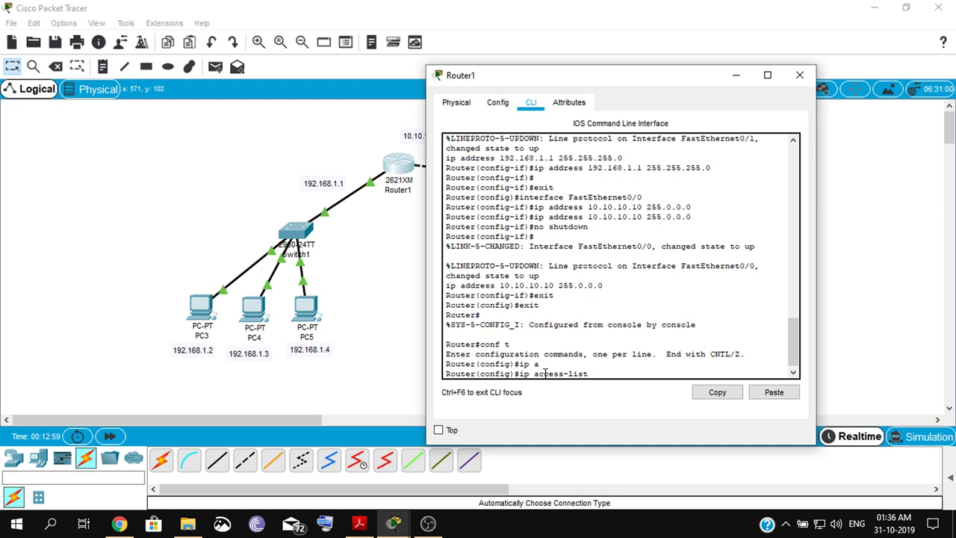
{"action": "type", "text": "st"}
{"action": "type", "text": "a"}
{"action": "key", "text": "Tab"}
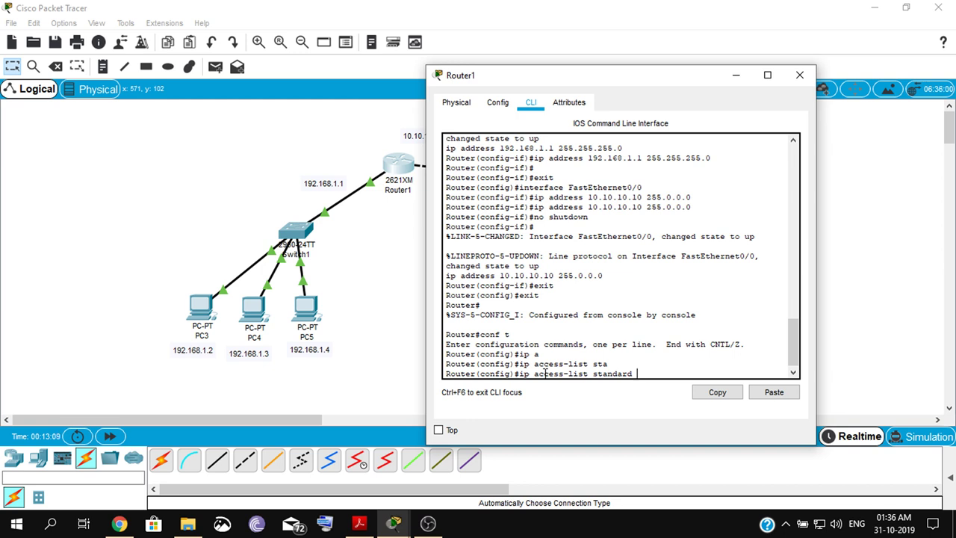
{"action": "type", "text": "11"}
{"action": "key", "text": "Return"}
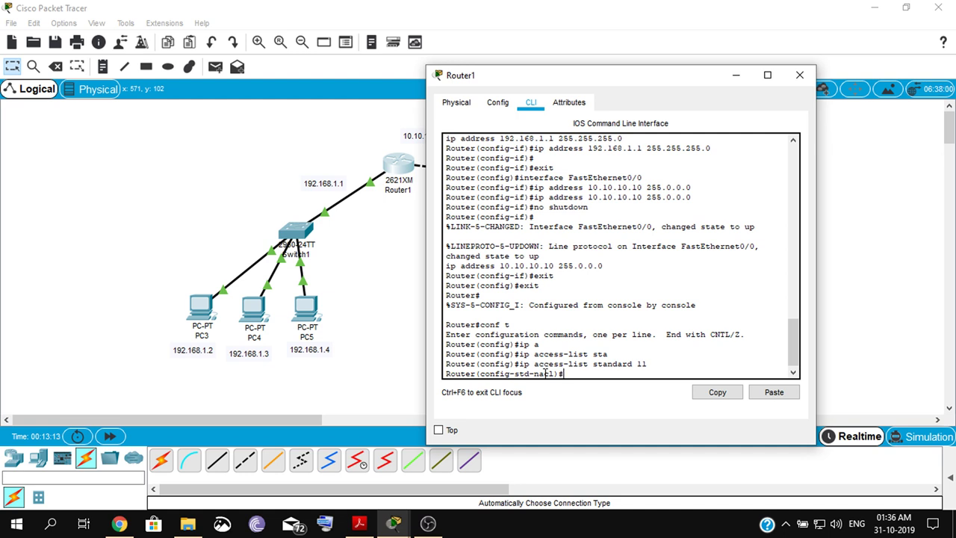
Add a rule to access list 11 denying host 192.168.1.3
{"action": "type", "text": "?"}
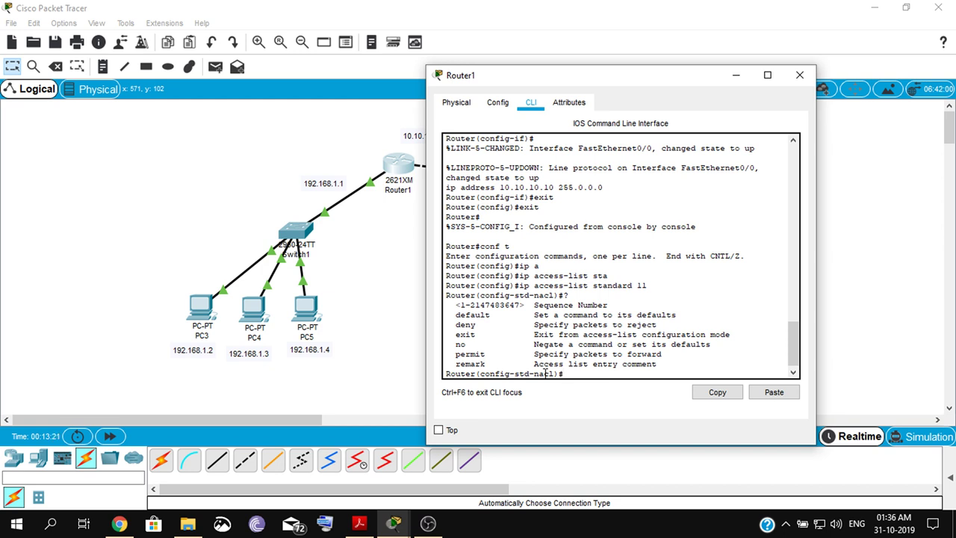
{"action": "type", "text": "deny"}
{"action": "mouse_move", "coordinate": [529, 82]}
{"action": "left_mouse_down"}
{"action": "mouse_move", "coordinate": [652, 211]}
{"action": "mouse_move", "coordinate": [491, 78]}
{"action": "left_mouse_up"}
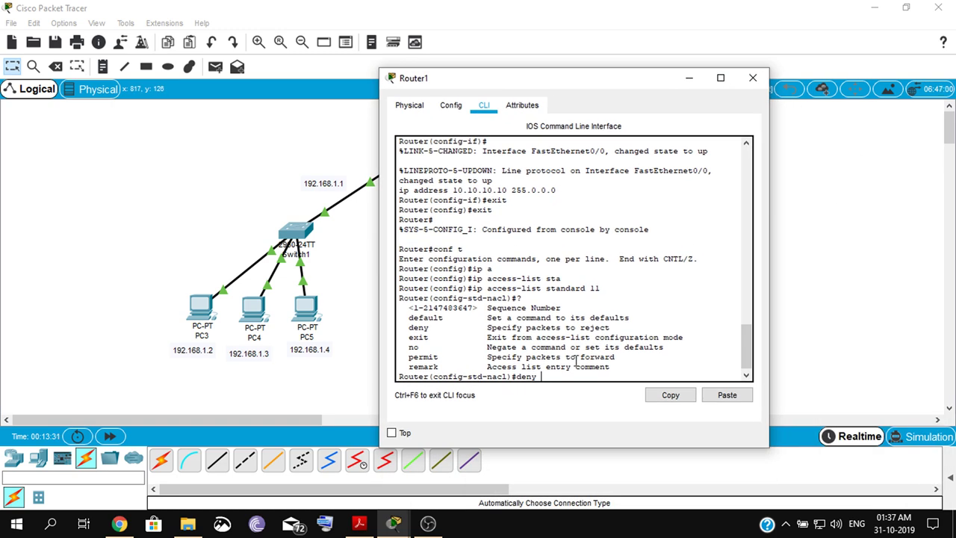
{"action": "type", "text": "host "}
{"action": "type", "text": "192.168.1.3"}
{"action": "key", "text": "Return"}
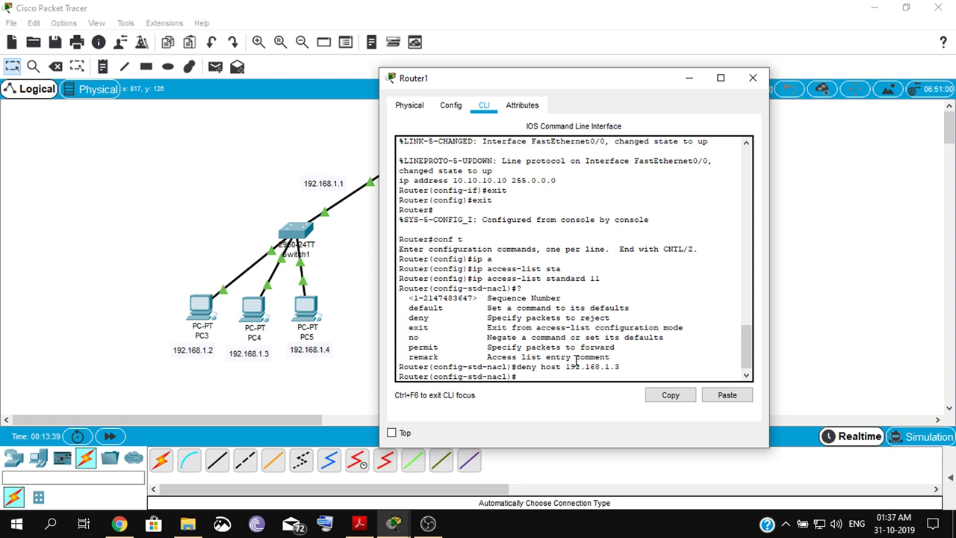
Add a permit any rule and highlight the deny host 192.168.1.3 entry
{"action": "type", "text": "permit any"}
{"action": "key", "text": "Return"}
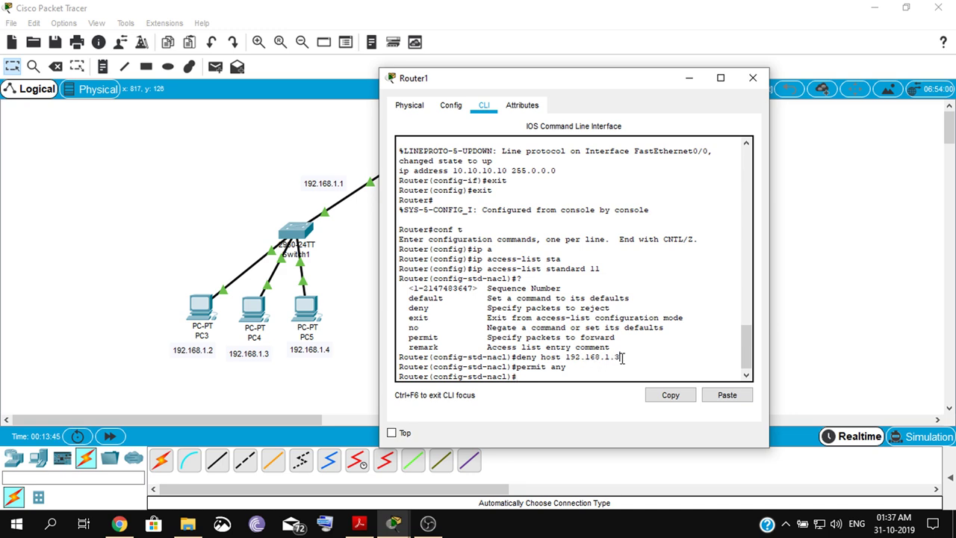
{"action": "left_click_drag", "start_coordinate": [619, 358], "coordinate": [531, 358]}
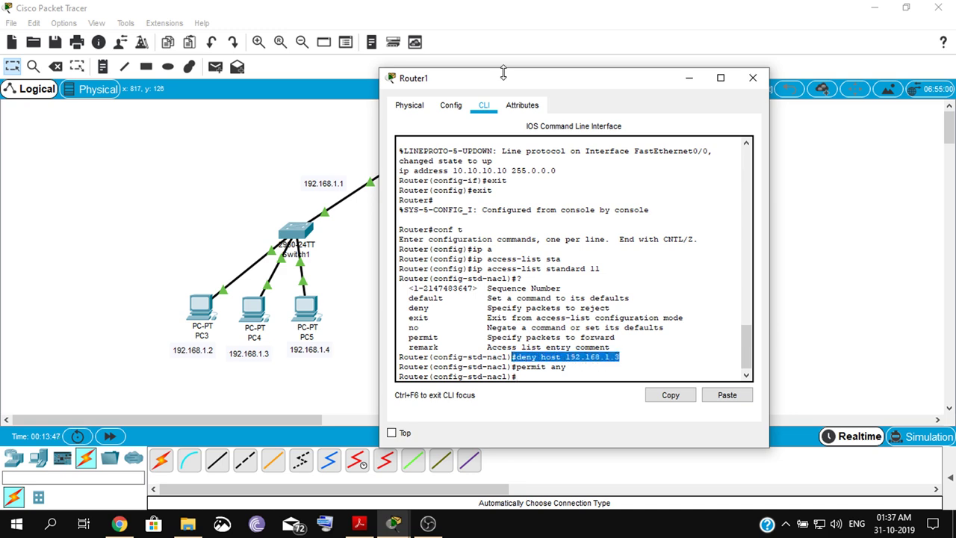
{"action": "left_click_drag", "start_coordinate": [505, 78], "coordinate": [482, 237]}
Close Server1's window, restore Router1's console, and mark the permit any rule
{"action": "left_click", "coordinate": [570, 185]}
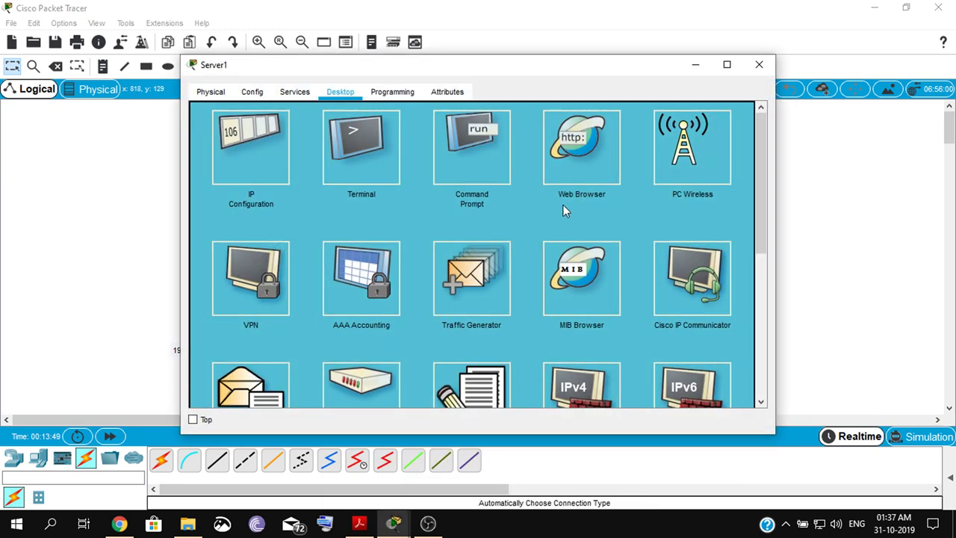
{"action": "left_click", "coordinate": [758, 67]}
{"action": "mouse_move", "coordinate": [394, 523]}
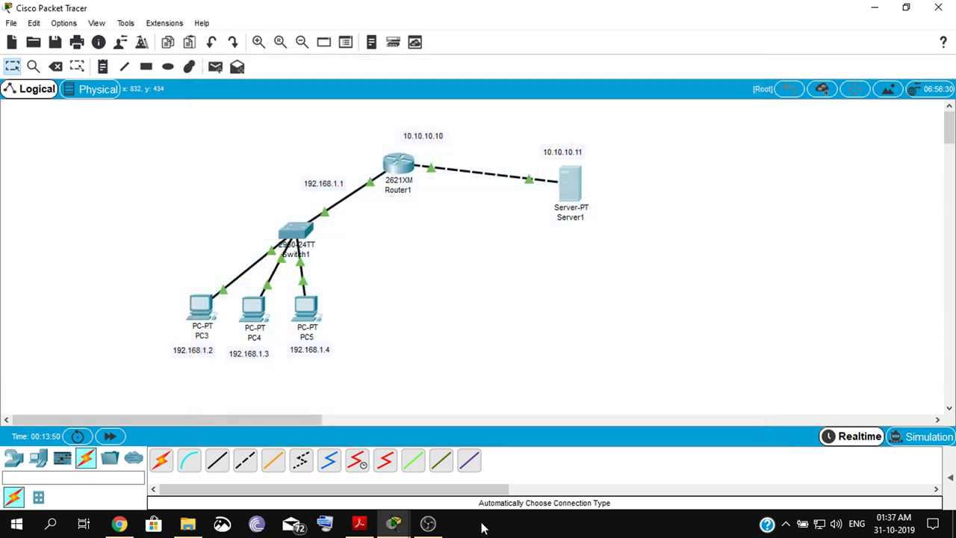
{"action": "left_click", "coordinate": [438, 493]}
{"action": "mouse_move", "coordinate": [561, 243]}
{"action": "left_mouse_down"}
{"action": "mouse_move", "coordinate": [630, 120]}
{"action": "mouse_move", "coordinate": [646, 68]}
{"action": "left_mouse_up"}
{"action": "key", "text": "Return"}
{"action": "type", "text": "permit any"}
{"action": "key", "text": "Return"}
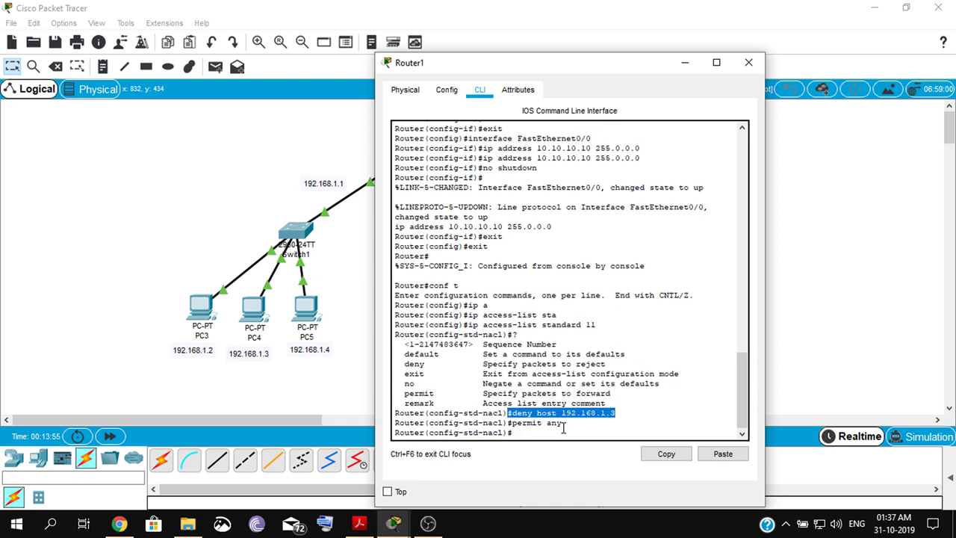
{"action": "left_click_drag", "start_coordinate": [562, 424], "coordinate": [512, 424]}
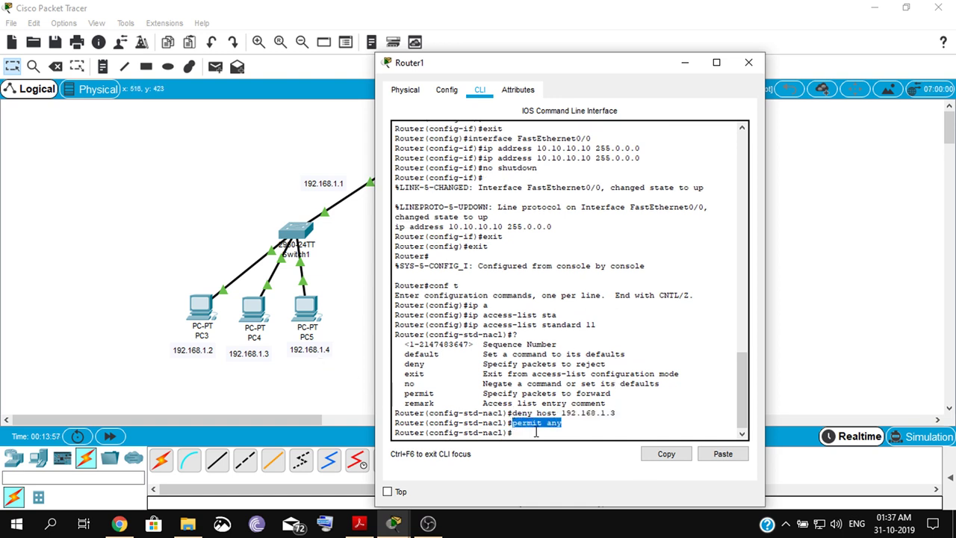
Leave access-list mode for global configuration and begin an interface fastEthernet command
{"action": "left_click", "coordinate": [320, 374]}
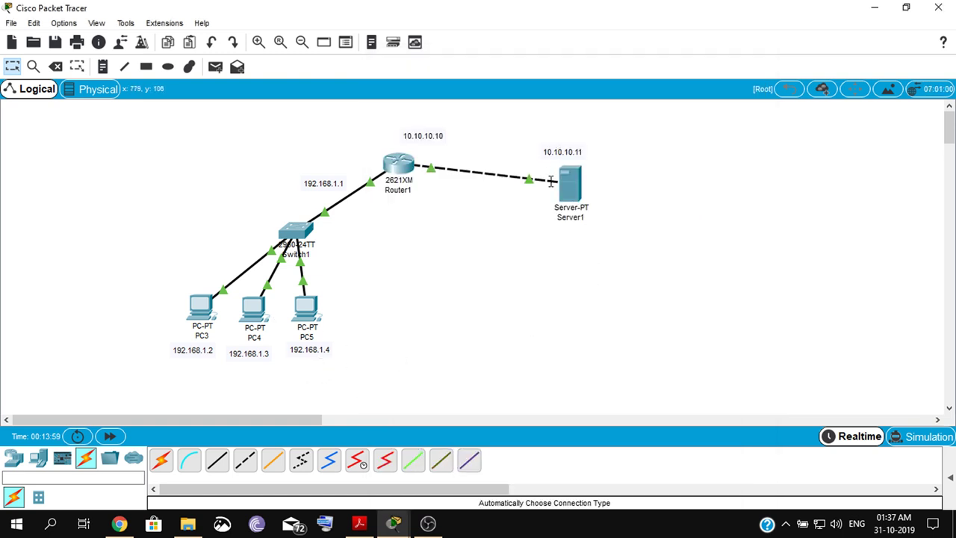
{"action": "mouse_move", "coordinate": [393, 524]}
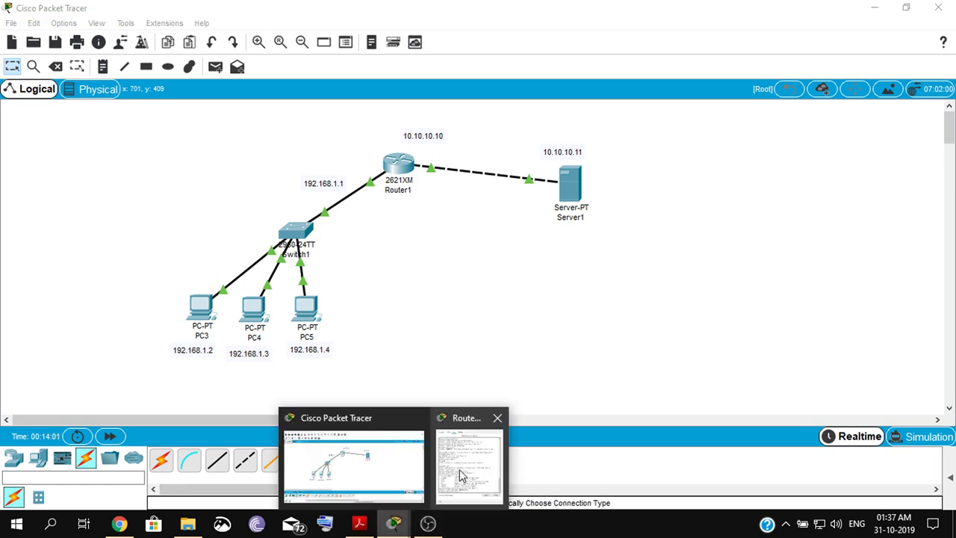
{"action": "left_click", "coordinate": [471, 459]}
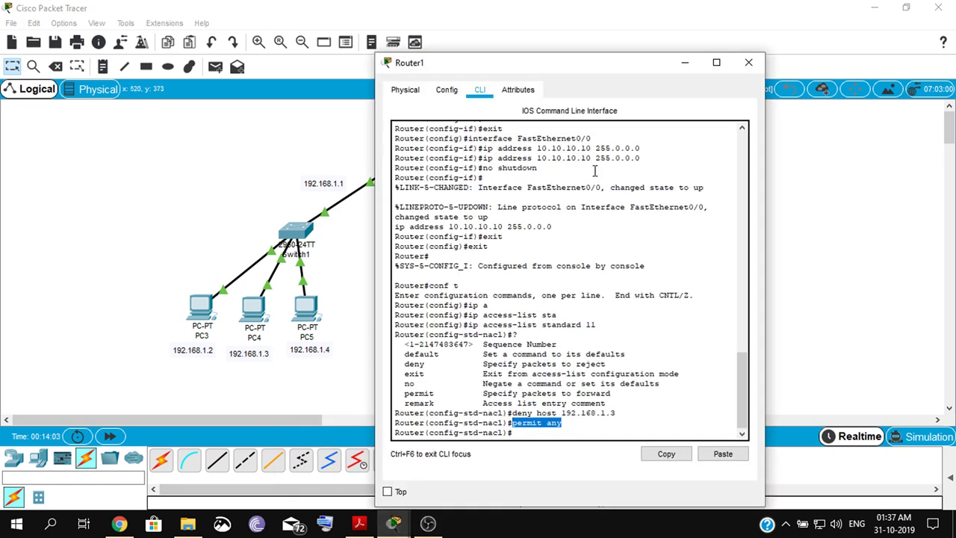
{"action": "left_click_drag", "start_coordinate": [561, 65], "coordinate": [546, 41]}
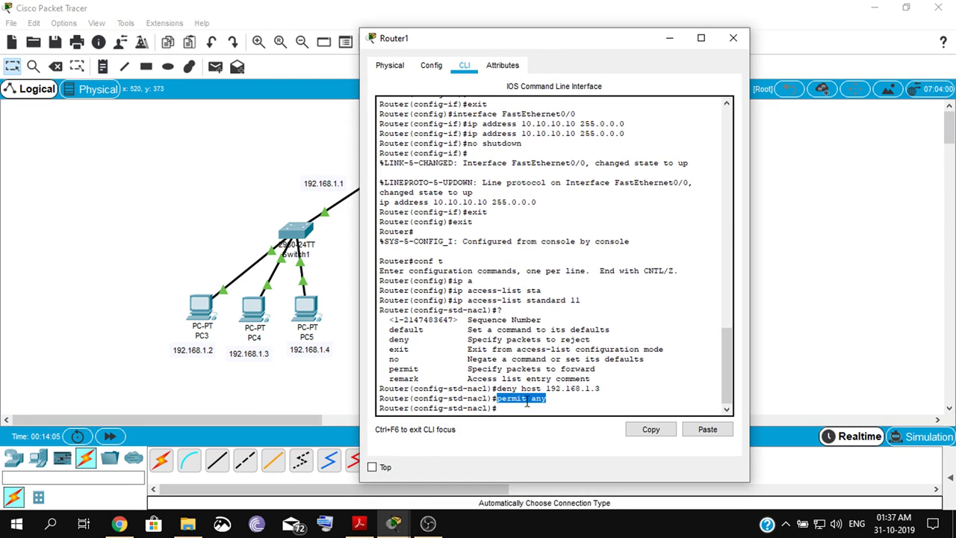
{"action": "left_click", "coordinate": [531, 409]}
{"action": "type", "text": "exit"}
{"action": "key", "text": "Return"}
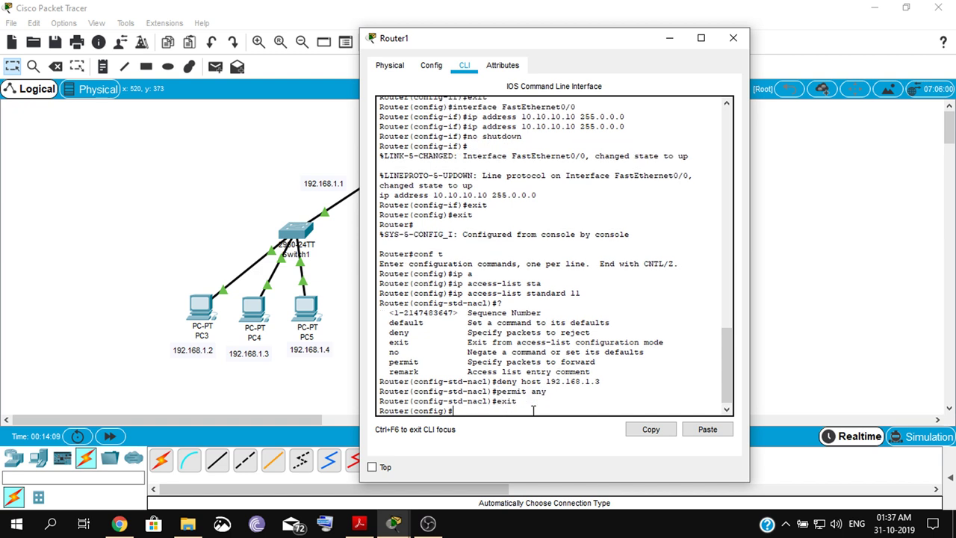
{"action": "type", "text": "nterface fastE"}
Enter configuration for interface FastEthernet 0/1
{"action": "key", "text": "Tab"}
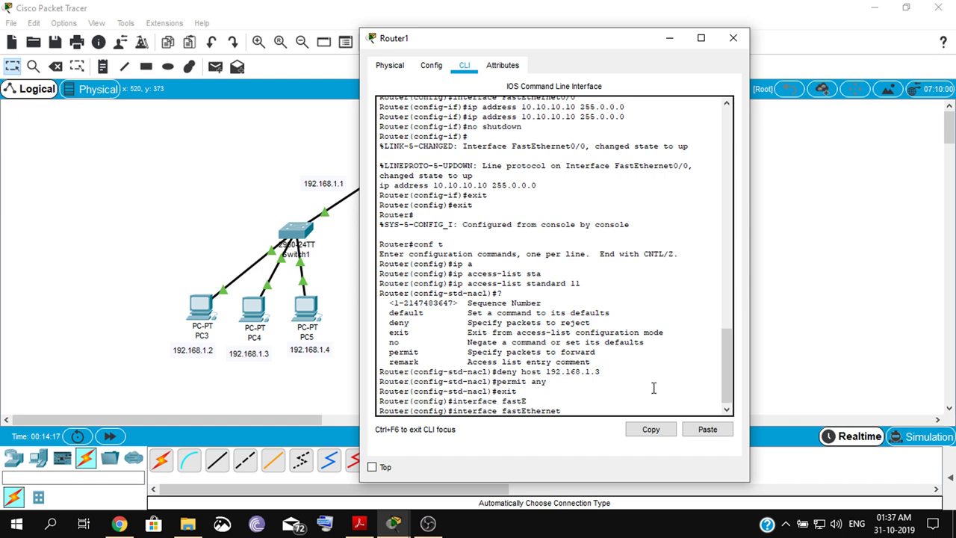
{"action": "type", "text": "0/1"}
{"action": "key", "text": "Tab"}
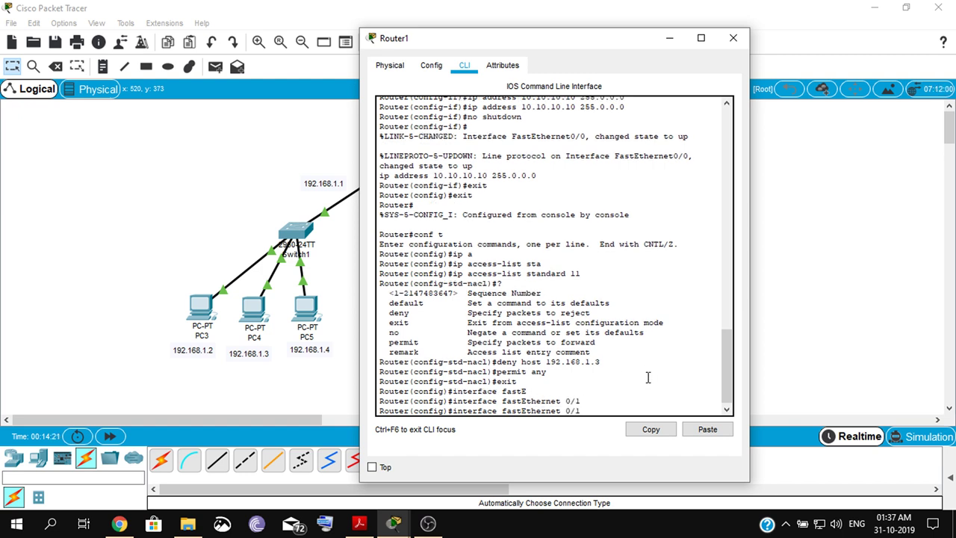
{"action": "key", "text": "Return"}
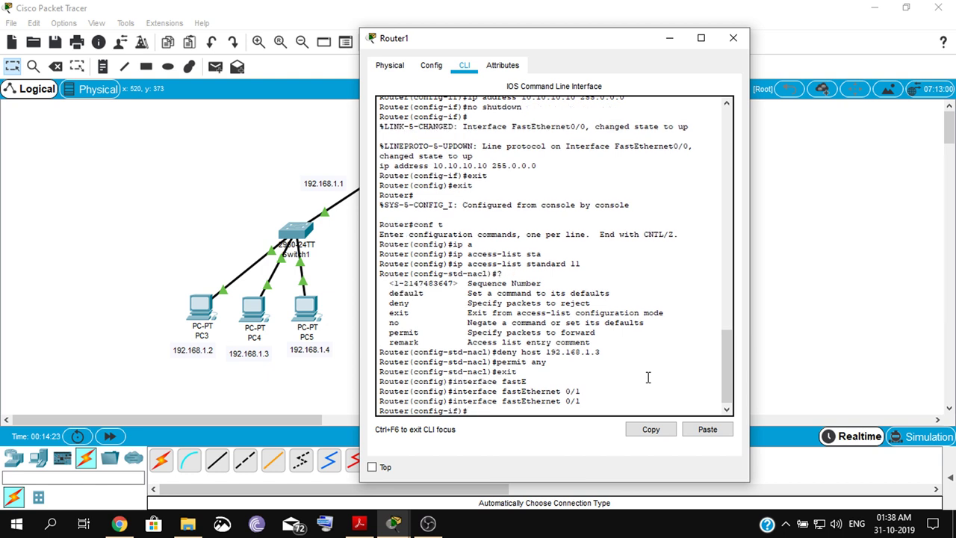
Apply access list 11 inbound with ip access-group 11 in, then exit the interface
{"action": "type", "text": "i"}
{"action": "type", "text": "p a"}
{"action": "key", "text": "Tab"}
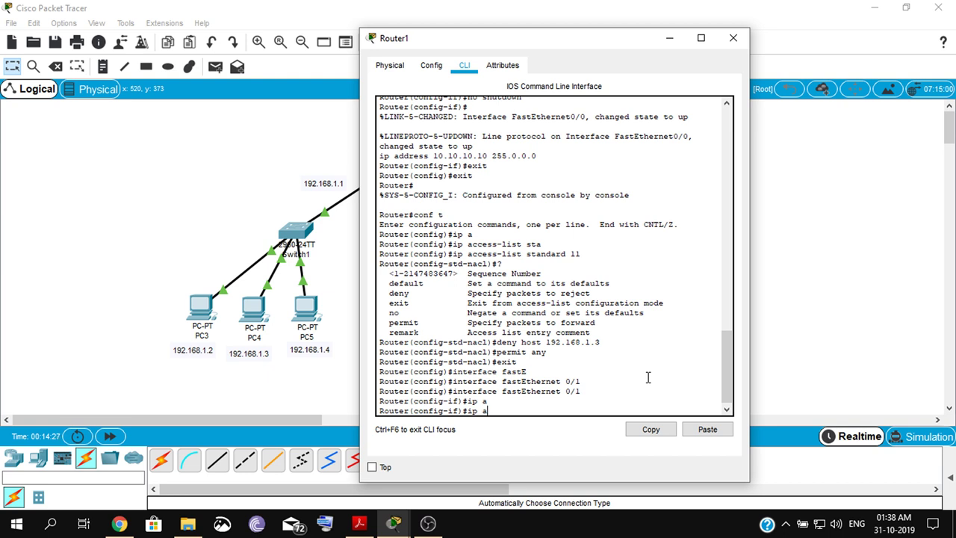
{"action": "type", "text": "c"}
{"action": "key", "text": "Tab"}
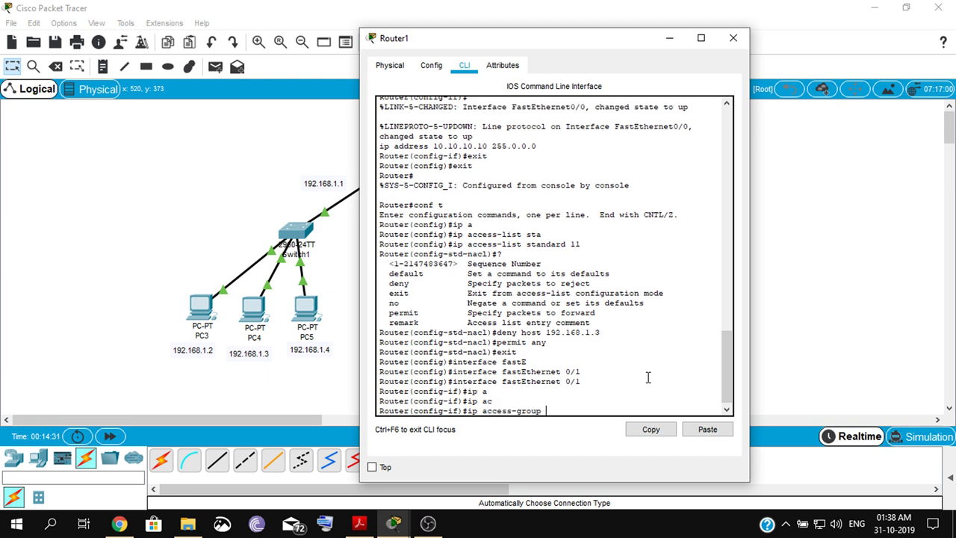
{"action": "type", "text": "11"}
{"action": "key", "text": "Return"}
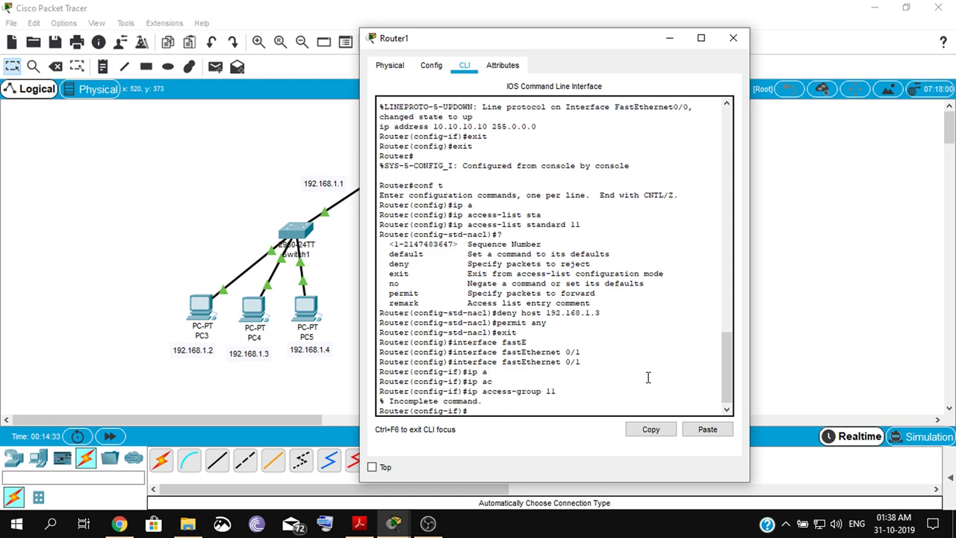
{"action": "key", "text": "Up"}
{"action": "type", "text": "?"}
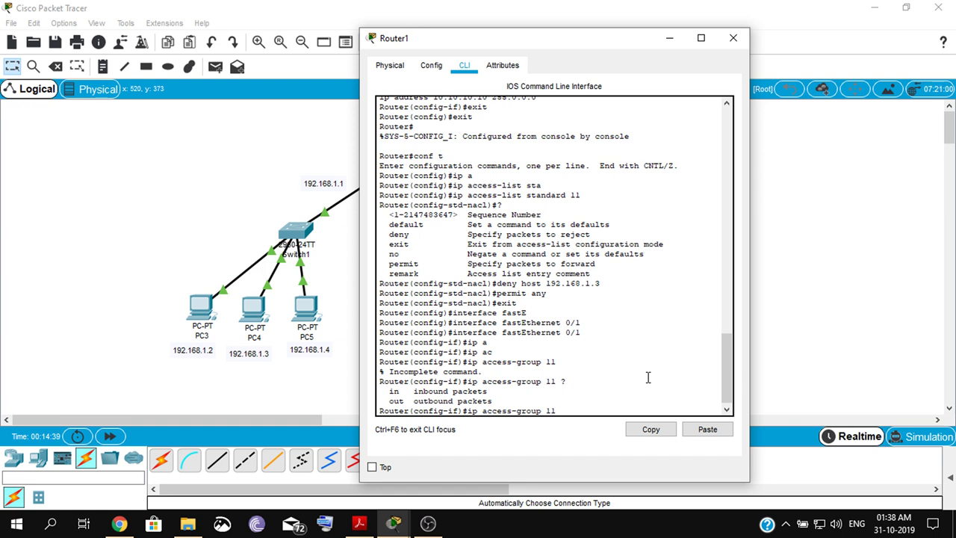
{"action": "type", "text": "in"}
{"action": "key", "text": "Return"}
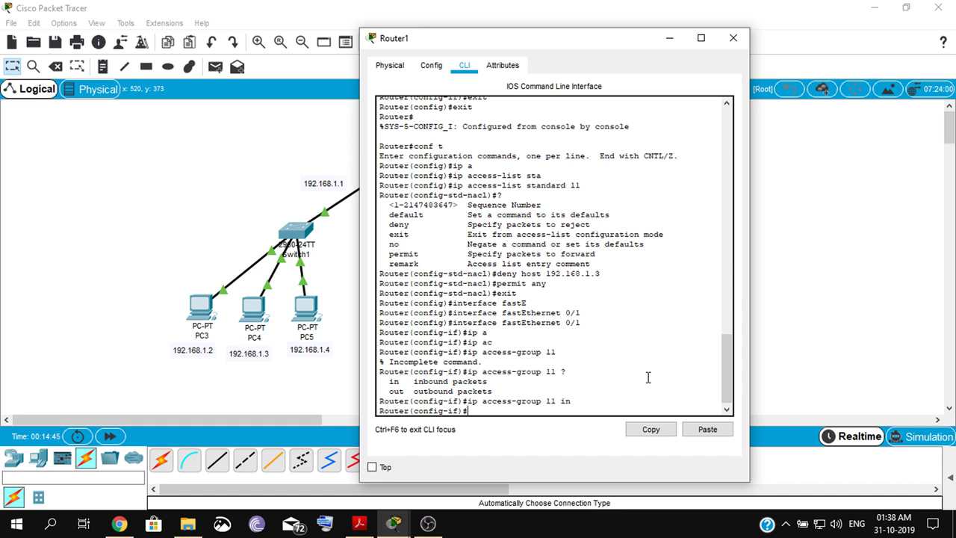
{"action": "type", "text": "exit"}
{"action": "key", "text": "Return"}
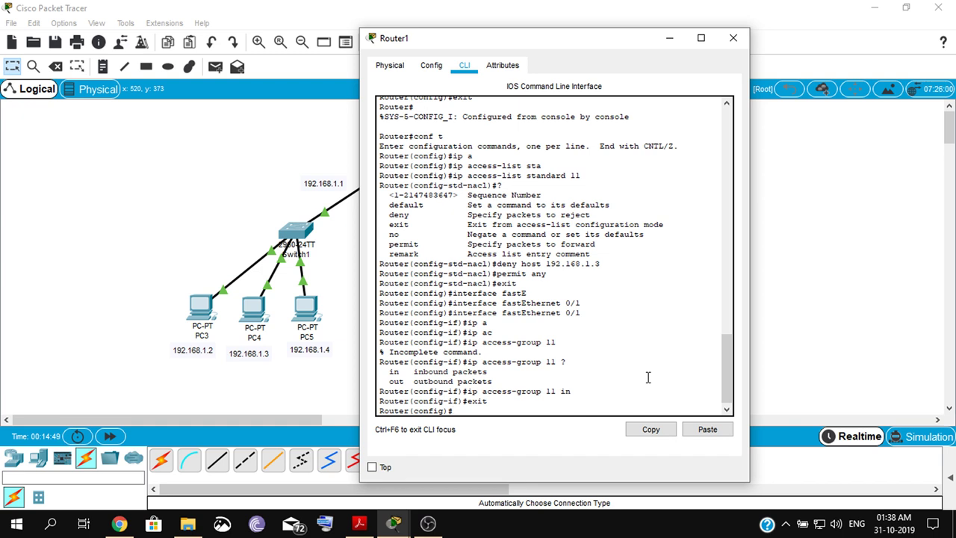
Try running show access-lists from global configuration mode
{"action": "type", "text": "show acc"}
{"action": "key", "text": "Tab"}
{"action": "type", "text": "ee"}
{"action": "key", "text": "Tab"}
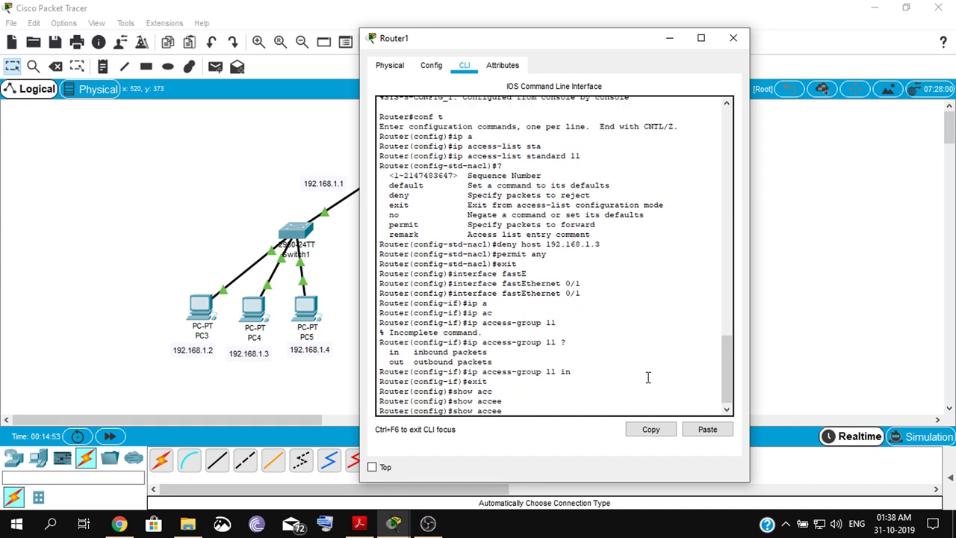
{"action": "type", "text": "s"}
{"action": "key", "text": "Tab"}
{"action": "type", "text": "-lists"}
{"action": "key", "text": "Return"}
From privileged mode, display access list 11 and highlight its deny and permit rules
{"action": "key", "text": "Up"}
{"action": "key", "text": "BackSpace"}
{"action": "key", "text": "BackSpace"}
{"action": "key", "text": "BackSpace"}
{"action": "key", "text": "BackSpace"}
{"action": "key", "text": "BackSpace"}
{"action": "key", "text": "BackSpace"}
{"action": "type", "text": "ex"}
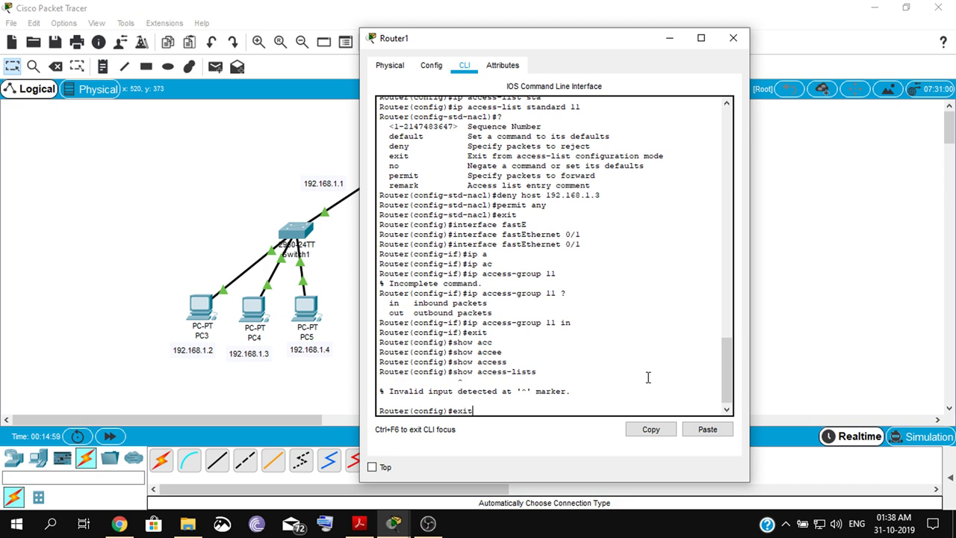
{"action": "type", "text": "it"}
{"action": "key", "text": "Return"}
{"action": "key", "text": "Return"}
{"action": "type", "text": "show a"}
{"action": "key", "text": "Tab"}
{"action": "type", "text": "cc"}
{"action": "key", "text": "Tab"}
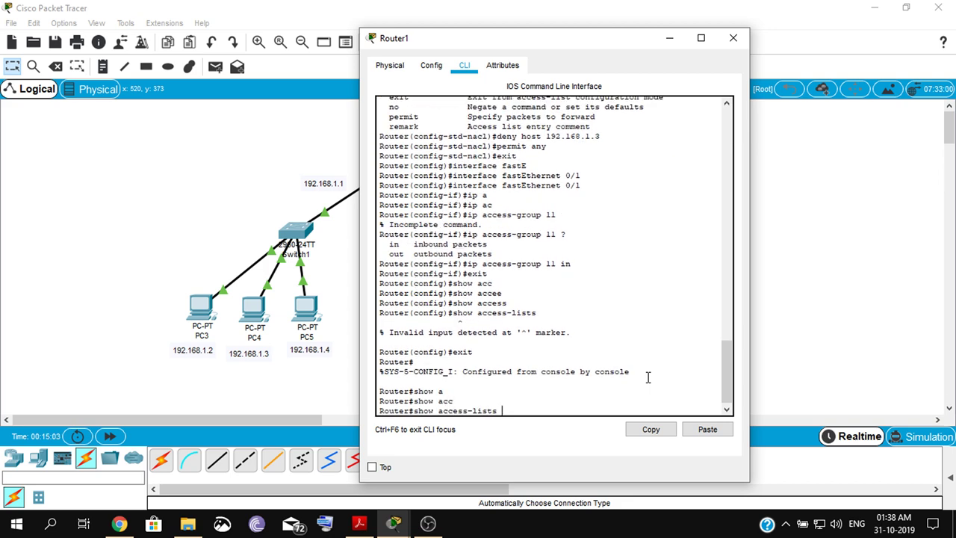
{"action": "key", "text": "Return"}
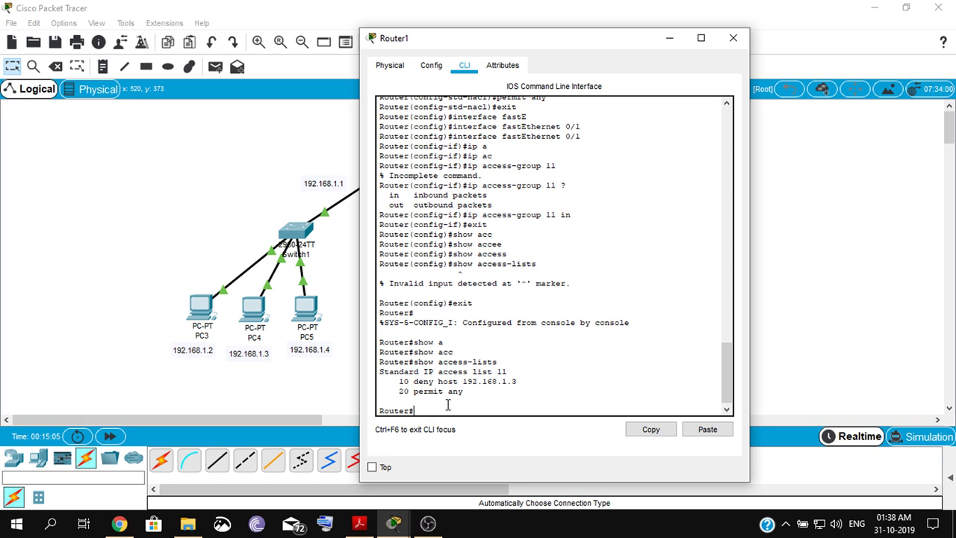
{"action": "left_click_drag", "start_coordinate": [522, 381], "coordinate": [386, 383]}
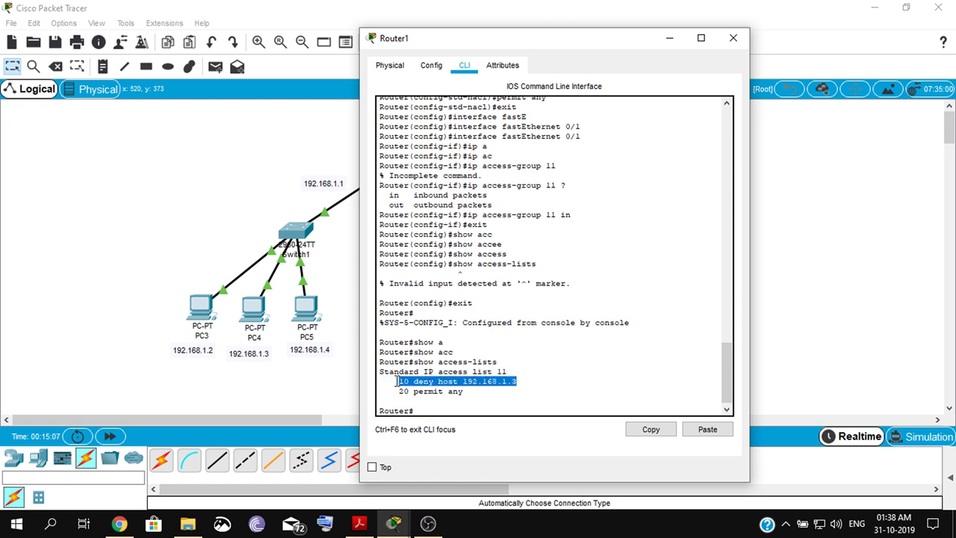
{"action": "left_click_drag", "start_coordinate": [464, 391], "coordinate": [379, 392]}
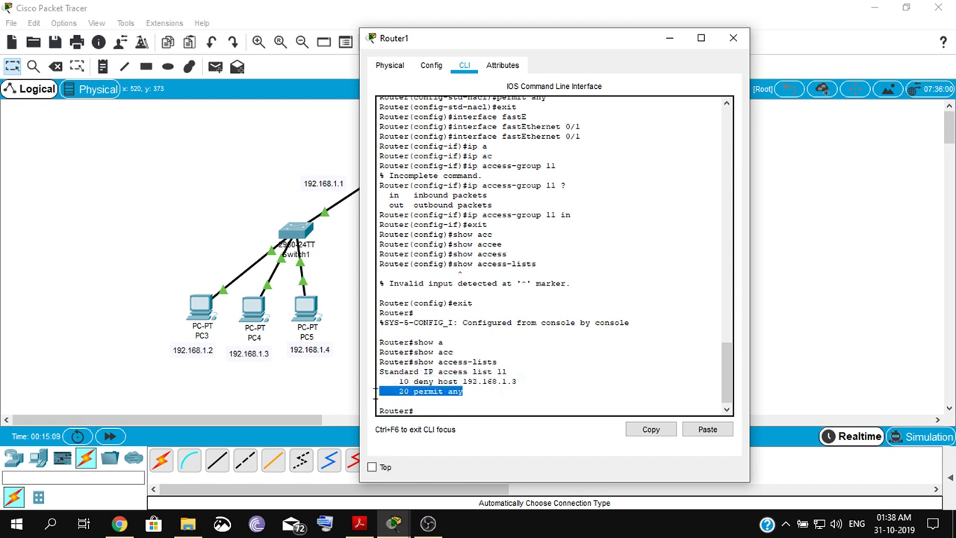
{"action": "left_click", "coordinate": [496, 394]}
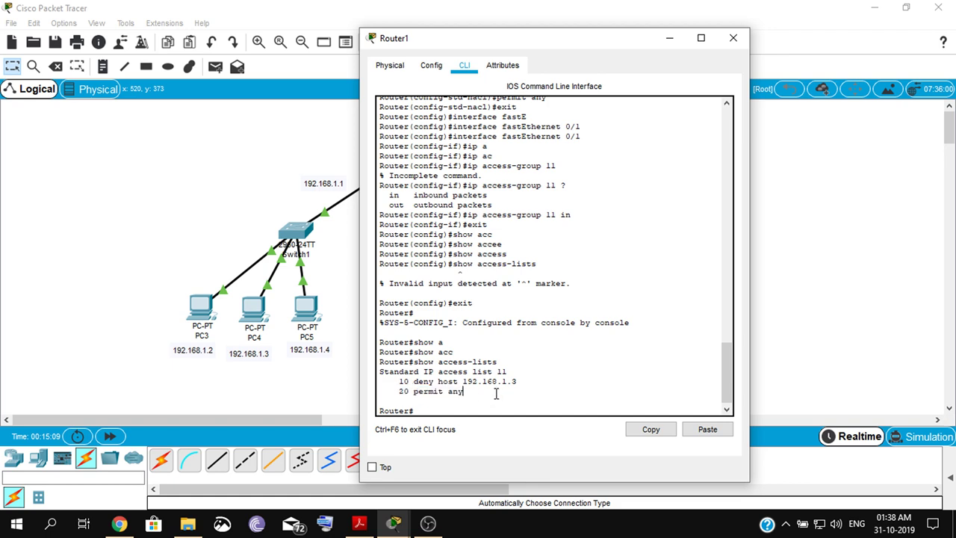
Ping Server1 at 10.10.10.11 twice from PC3's command prompt, getting replies
{"action": "left_click", "coordinate": [733, 38]}
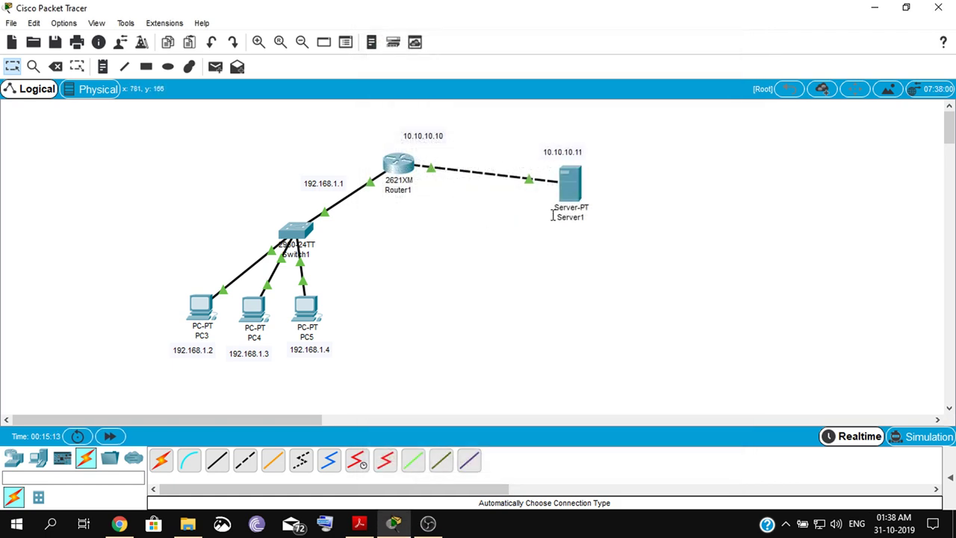
{"action": "left_click", "coordinate": [202, 310]}
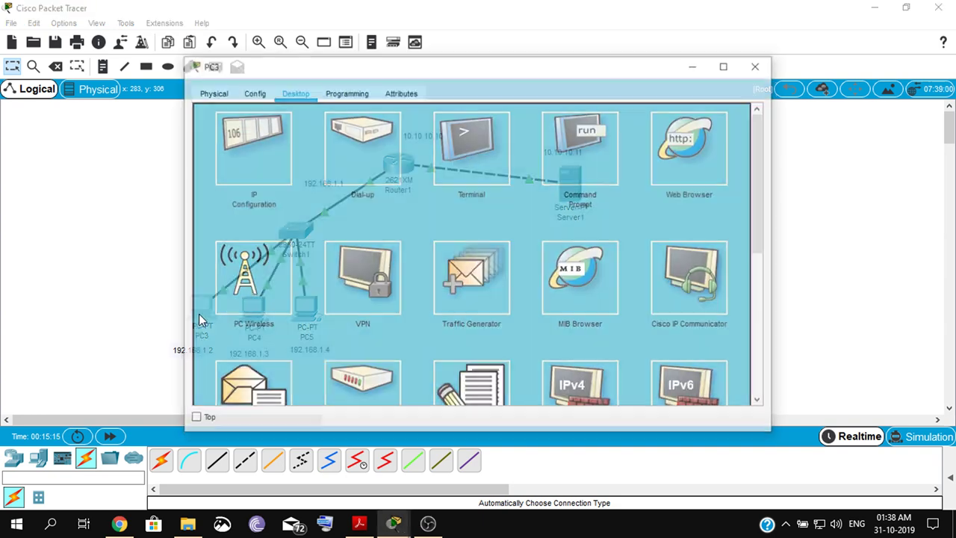
{"action": "left_click", "coordinate": [557, 138]}
{"action": "left_click_drag", "start_coordinate": [524, 69], "coordinate": [660, 261]}
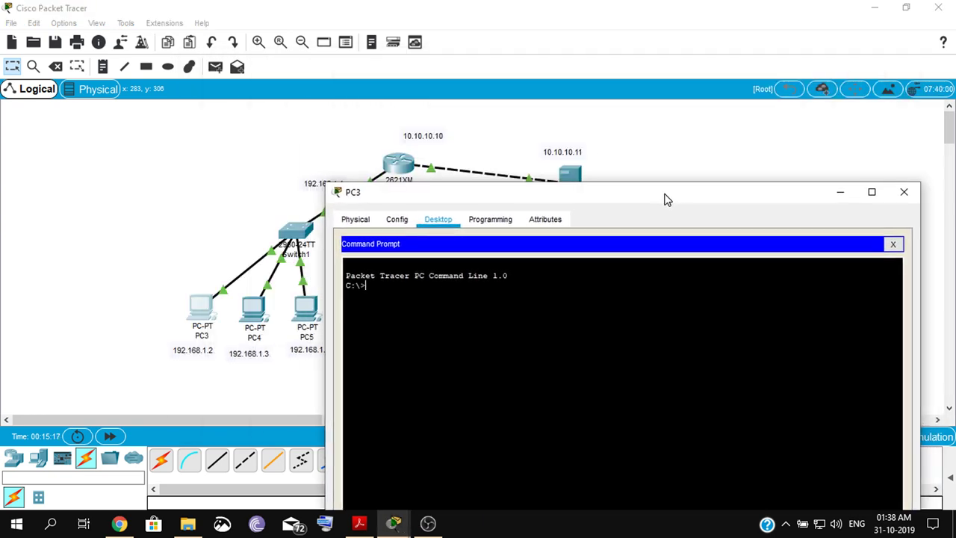
{"action": "type", "text": "ping"}
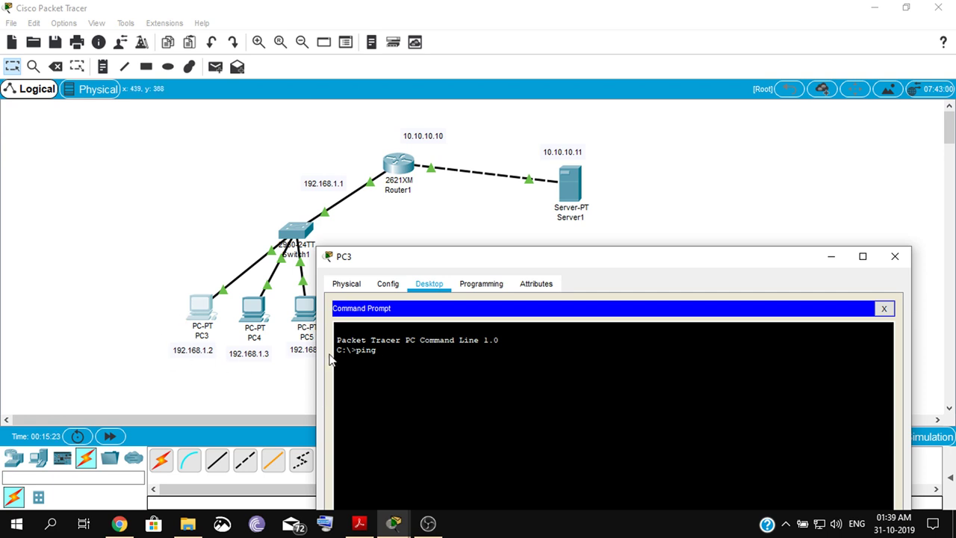
{"action": "type", "text": " 10.10.10.11"}
{"action": "key", "text": "Return"}
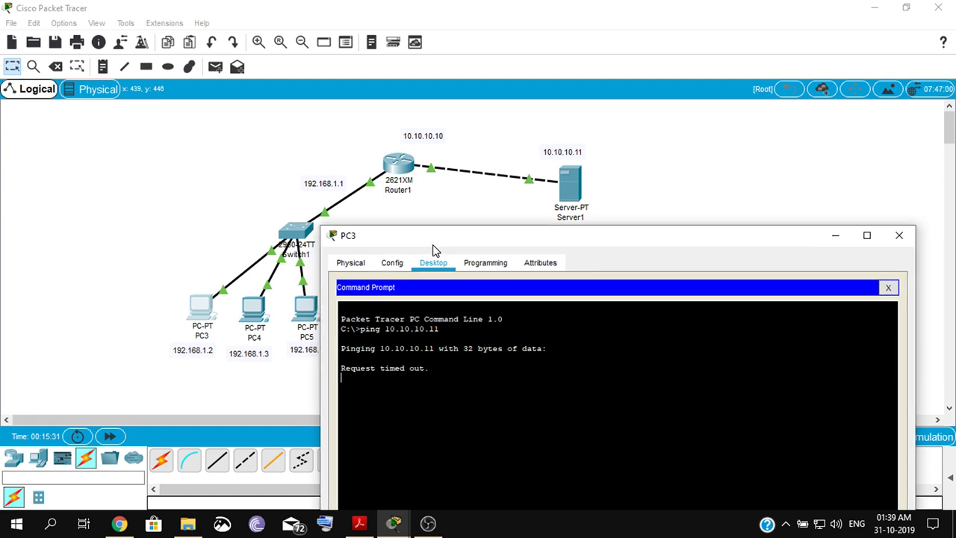
{"action": "left_click_drag", "start_coordinate": [429, 272], "coordinate": [431, 239]}
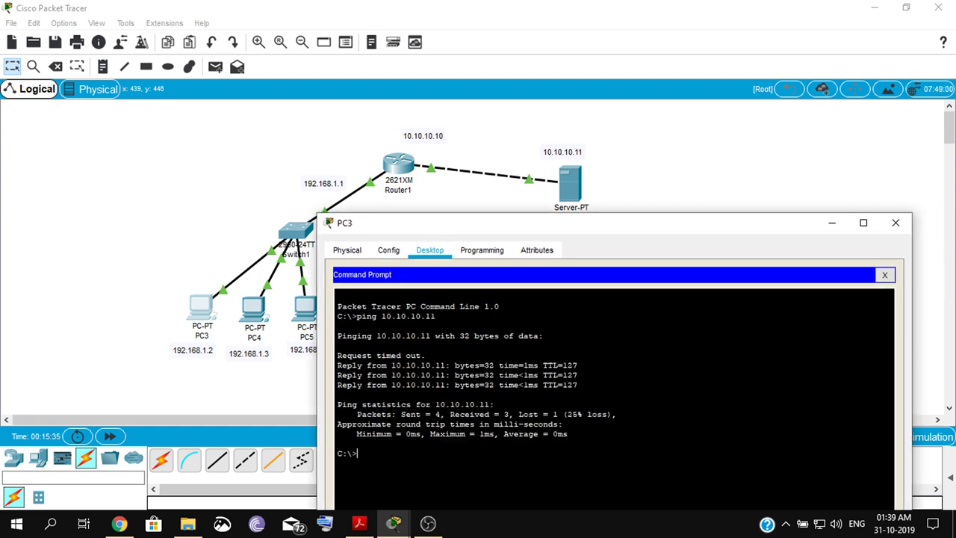
{"action": "key", "text": "Up"}
{"action": "key", "text": "Return"}
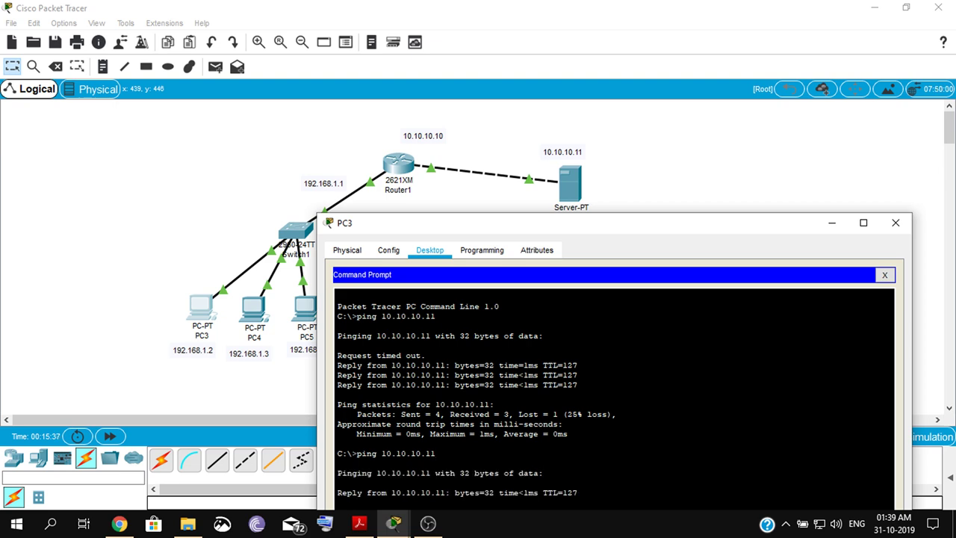
{"action": "left_click_drag", "start_coordinate": [476, 222], "coordinate": [426, 127]}
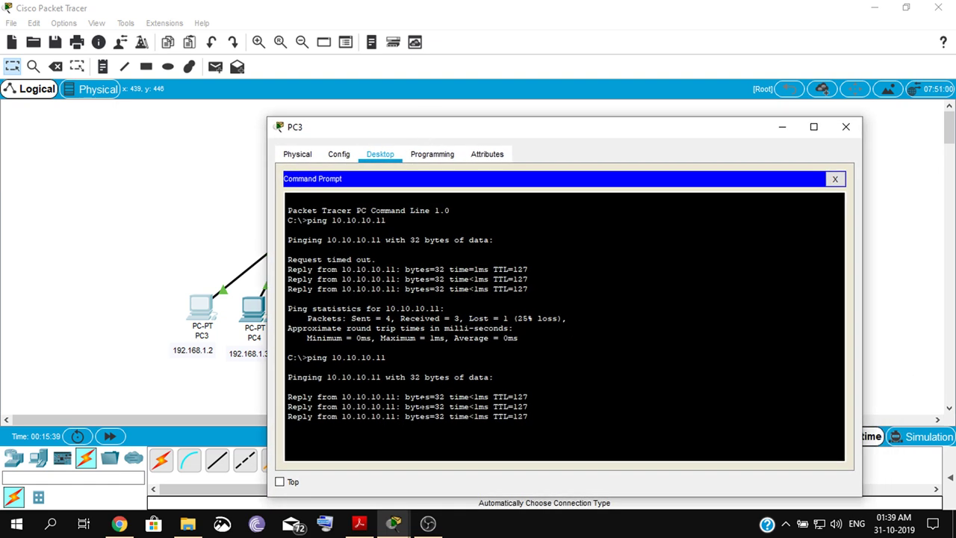
Ping 10.10.10.11 from PC4's command prompt and highlight the unreachable replies
{"action": "left_click", "coordinate": [845, 126]}
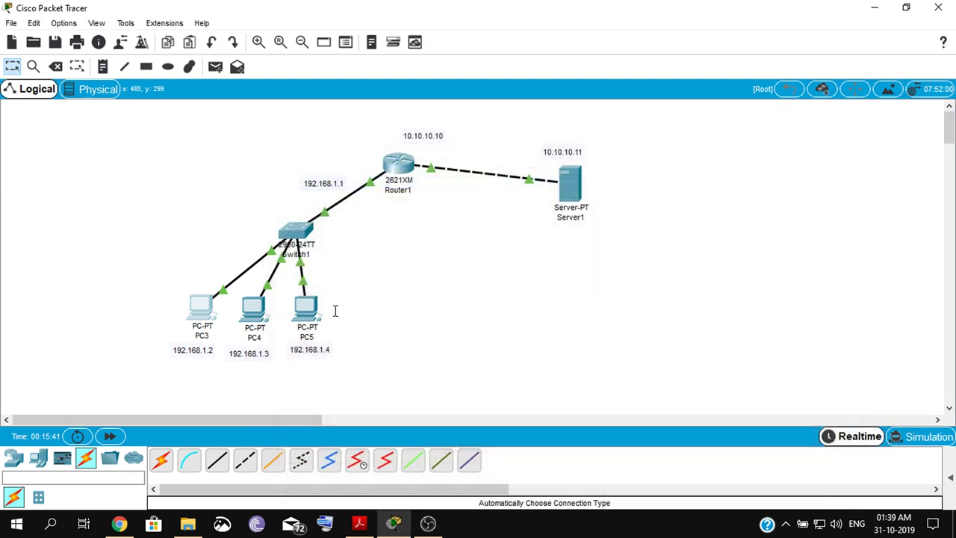
{"action": "left_click", "coordinate": [254, 307]}
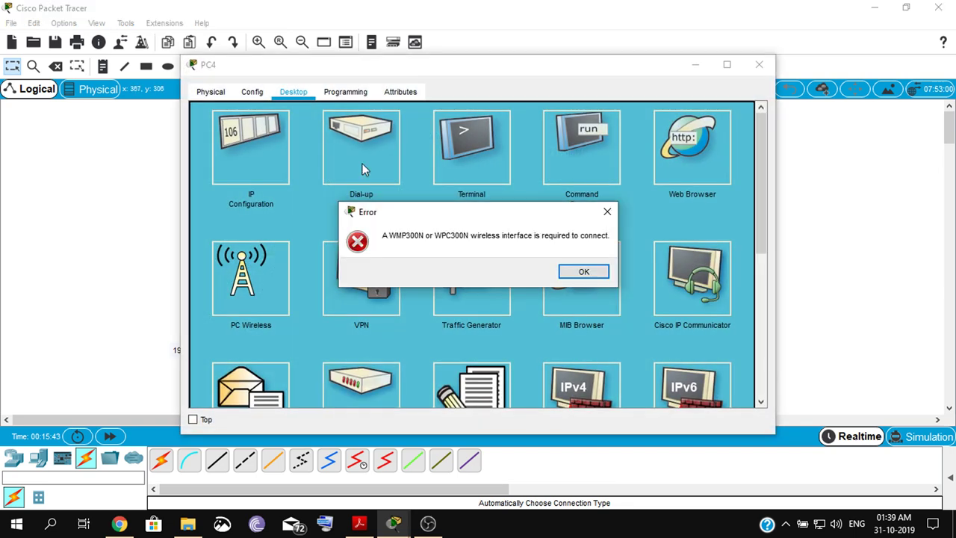
{"action": "left_click", "coordinate": [586, 272]}
{"action": "left_click", "coordinate": [590, 159]}
{"action": "left_click_drag", "start_coordinate": [407, 77], "coordinate": [565, 242]}
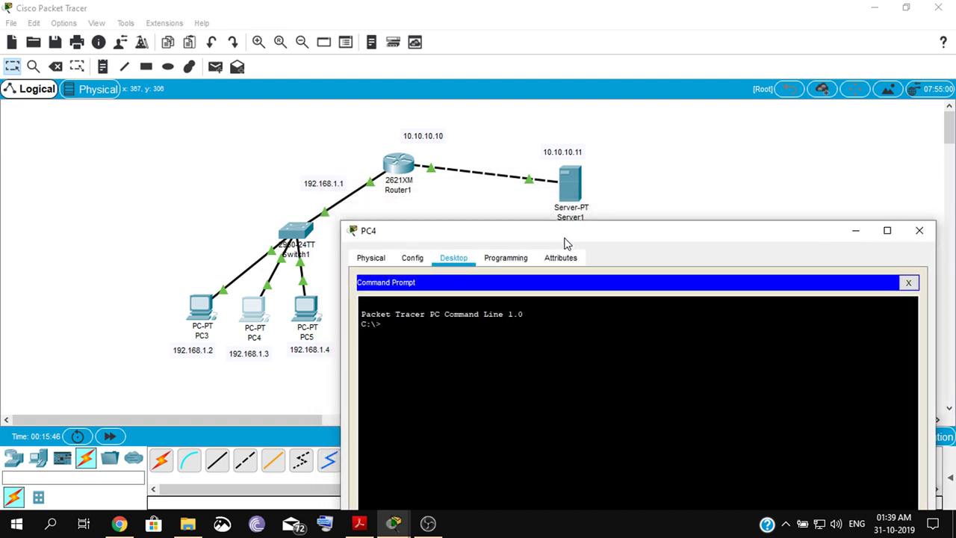
{"action": "type", "text": "ping 10.10.10.11"}
{"action": "key", "text": "Return"}
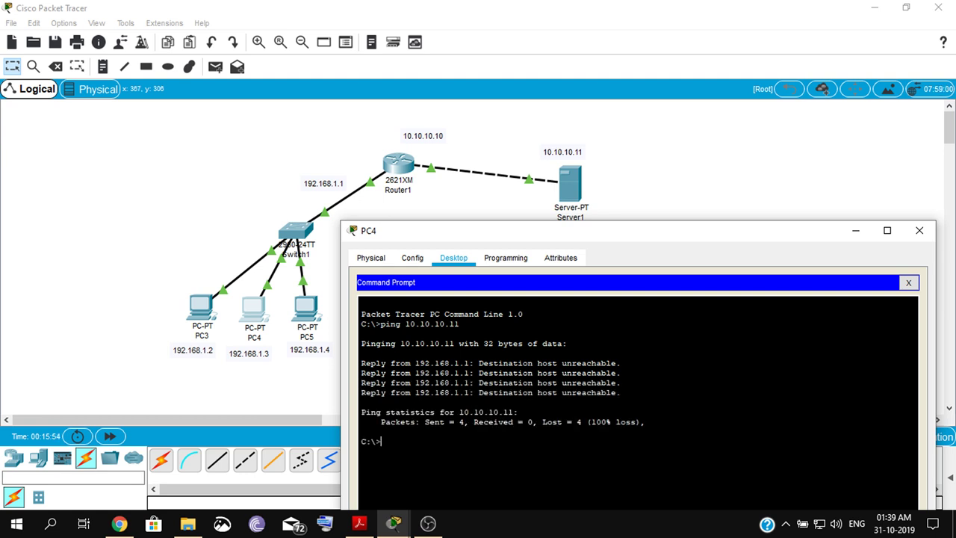
{"action": "mouse_move", "coordinate": [620, 393]}
{"action": "left_mouse_down"}
{"action": "mouse_move", "coordinate": [361, 363]}
{"action": "mouse_move", "coordinate": [361, 324]}
{"action": "left_mouse_up"}
{"action": "key", "text": "ctrl+c"}
{"action": "left_click_drag", "start_coordinate": [706, 232], "coordinate": [557, 198]}
Ping Server1 at 10.10.10.11 from PC5's command prompt, receiving 4 of 4 replies
{"action": "left_click", "coordinate": [769, 197]}
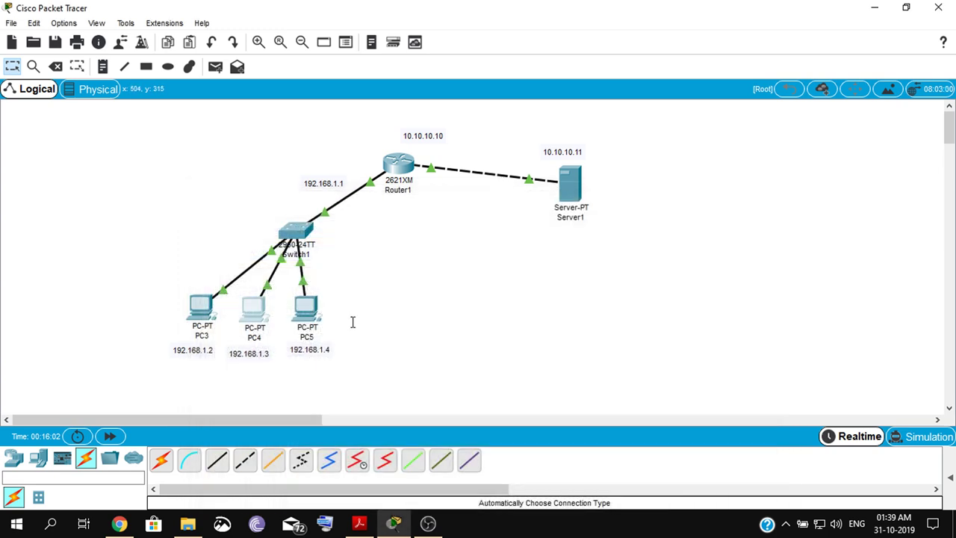
{"action": "left_click", "coordinate": [310, 306]}
{"action": "left_click", "coordinate": [582, 147]}
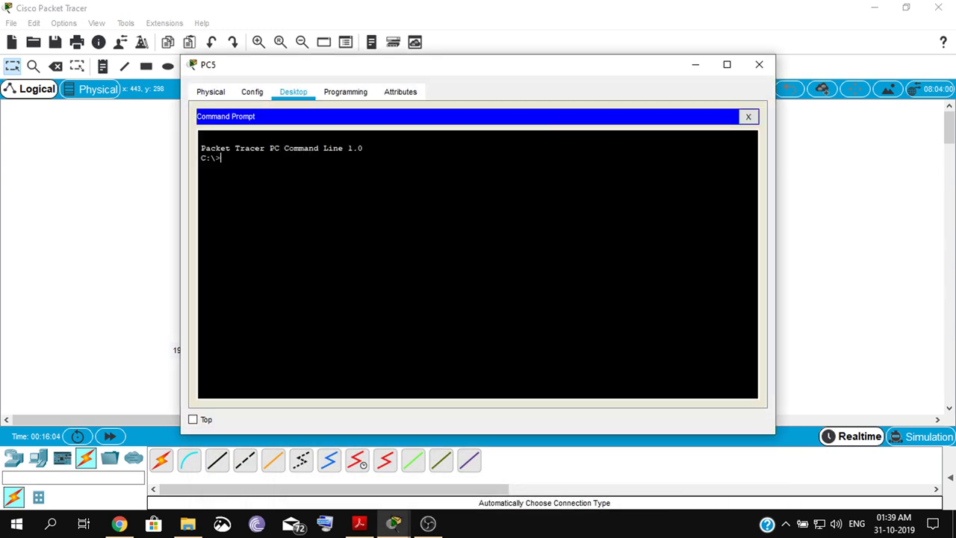
{"action": "type", "text": "ping 10.10.10.11"}
{"action": "key", "text": "Return"}
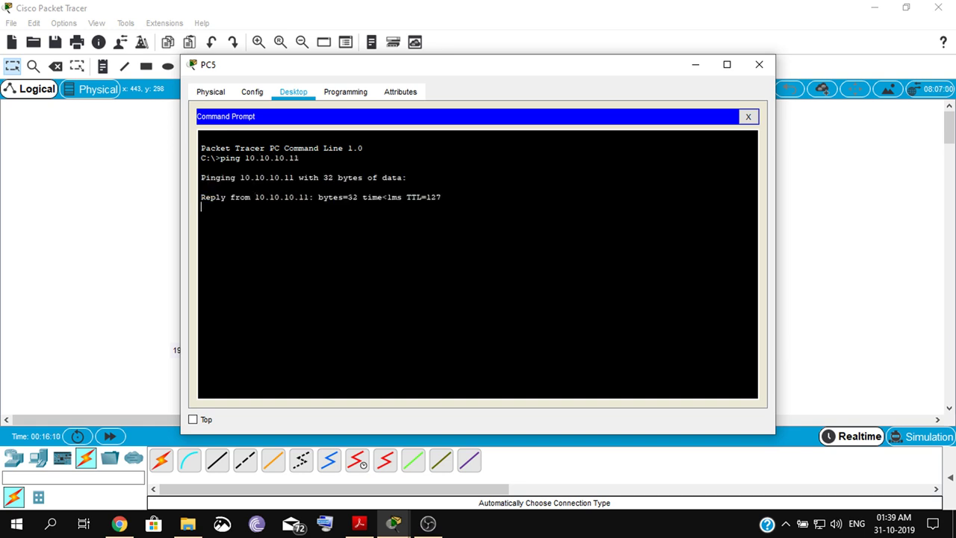
{"action": "left_click_drag", "start_coordinate": [419, 73], "coordinate": [547, 275]}
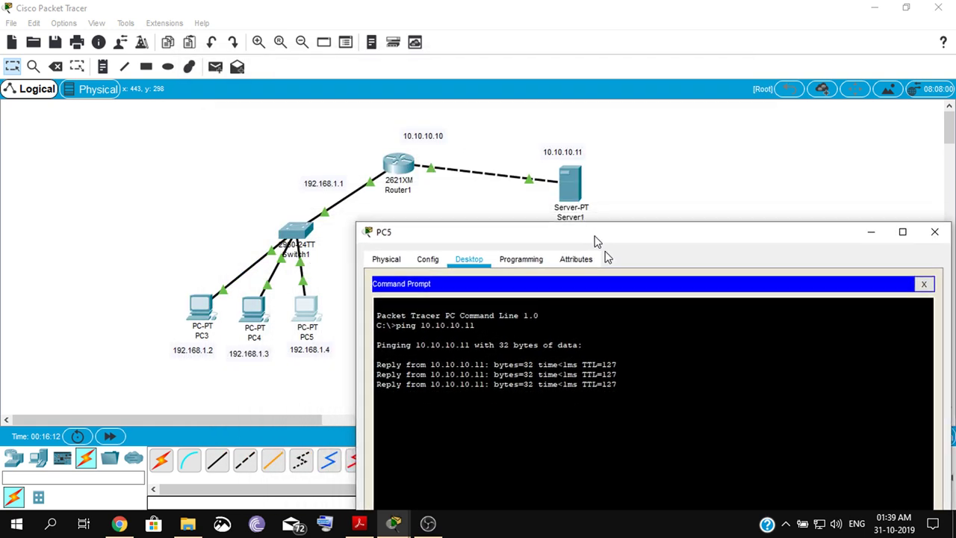
{"action": "mouse_move", "coordinate": [609, 267]}
{"action": "left_mouse_down"}
{"action": "mouse_move", "coordinate": [446, 109]}
{"action": "mouse_move", "coordinate": [608, 110]}
{"action": "left_mouse_up"}
Close PC5's window and briefly reopen and close PC4's window
{"action": "left_click", "coordinate": [948, 105]}
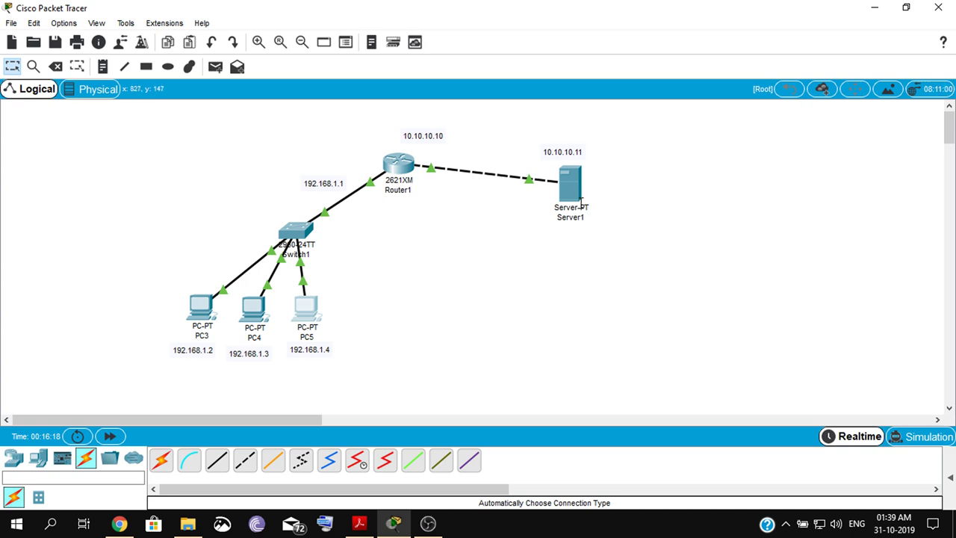
{"action": "left_click", "coordinate": [254, 307]}
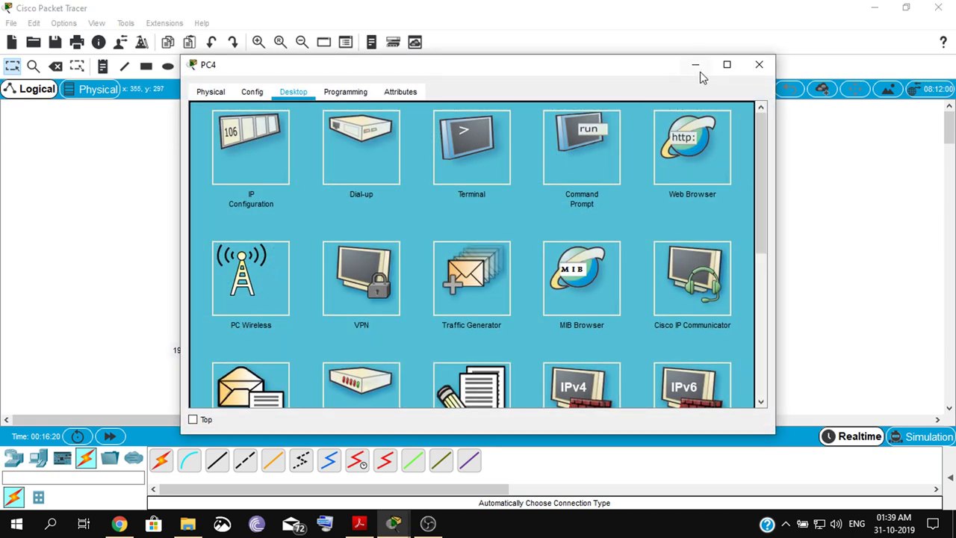
{"action": "left_click_drag", "start_coordinate": [741, 77], "coordinate": [741, 77]}
{"action": "left_click", "coordinate": [754, 67]}
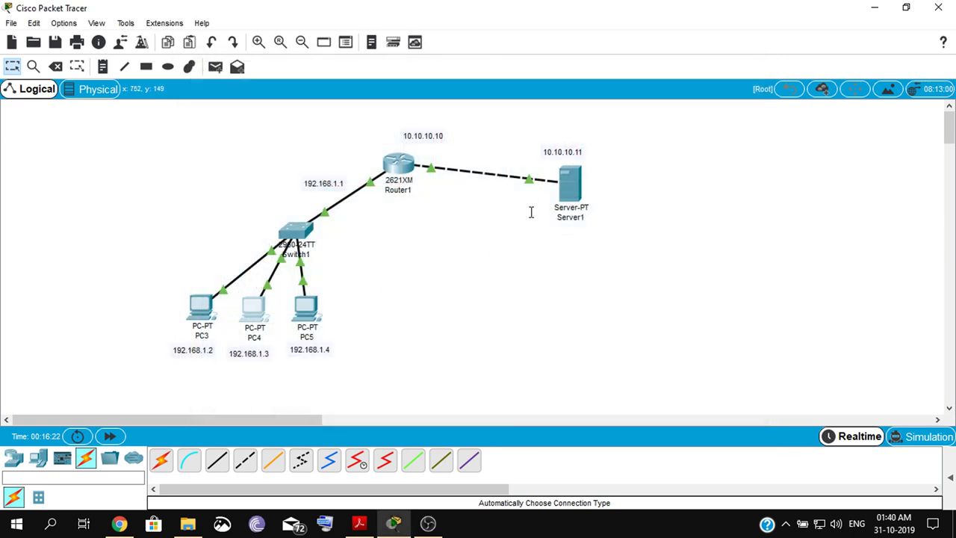
{"action": "left_click", "coordinate": [428, 522]}
{"action": "left_click", "coordinate": [428, 523]}
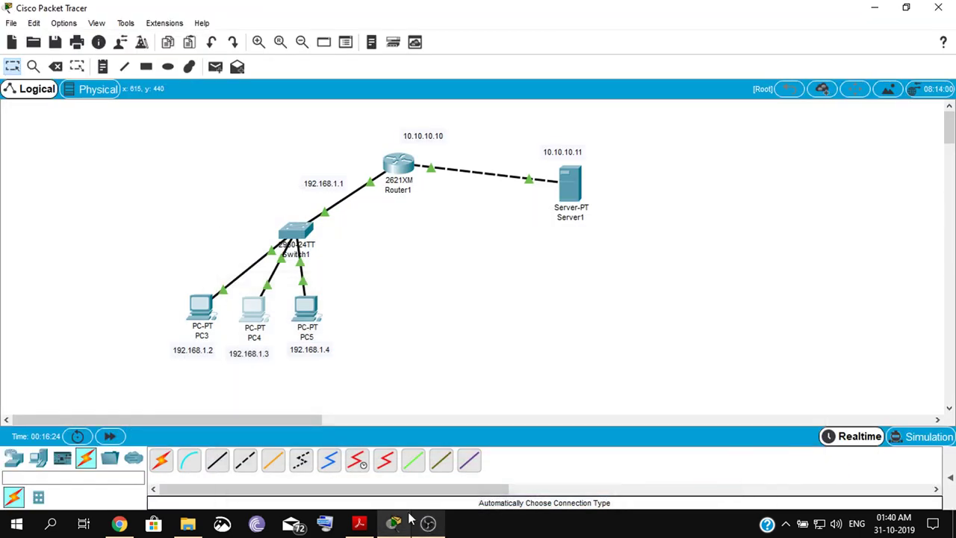